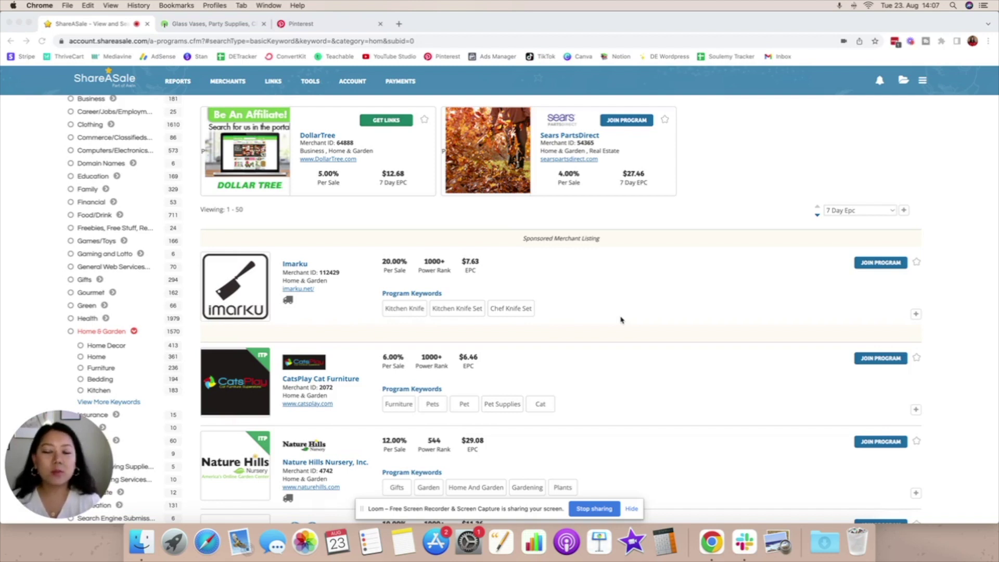
{"action": "scroll", "coordinate": [620, 320], "scroll_direction": "up", "scroll_amount": 2}
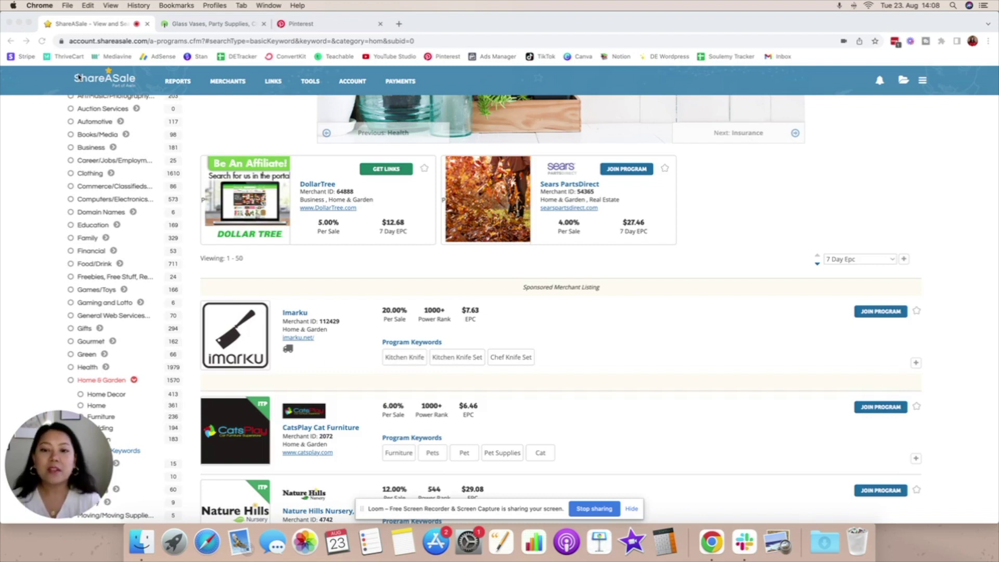
{"action": "scroll", "coordinate": [277, 183], "scroll_direction": "up", "scroll_amount": 5}
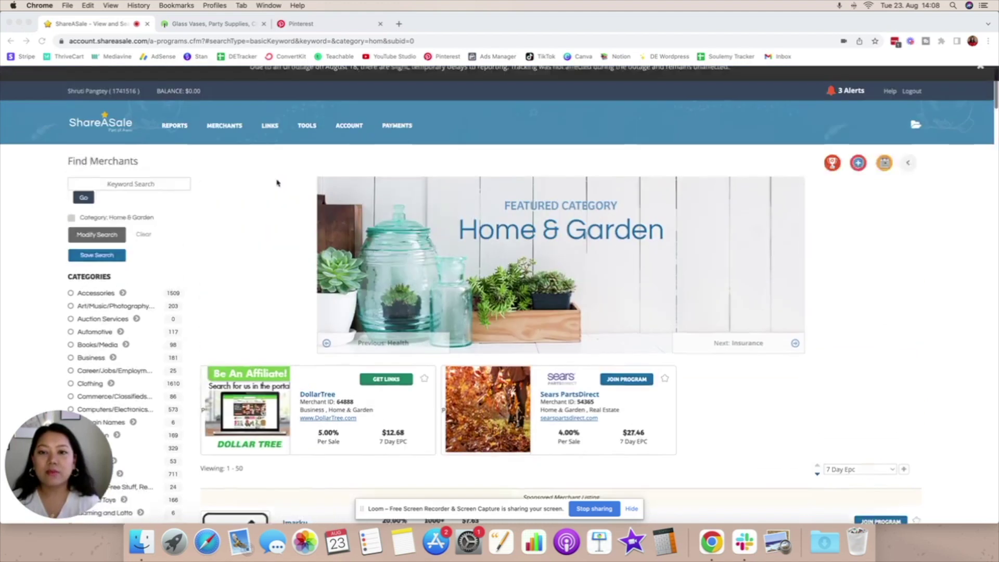
{"action": "scroll", "coordinate": [278, 182], "scroll_direction": "up", "scroll_amount": 1}
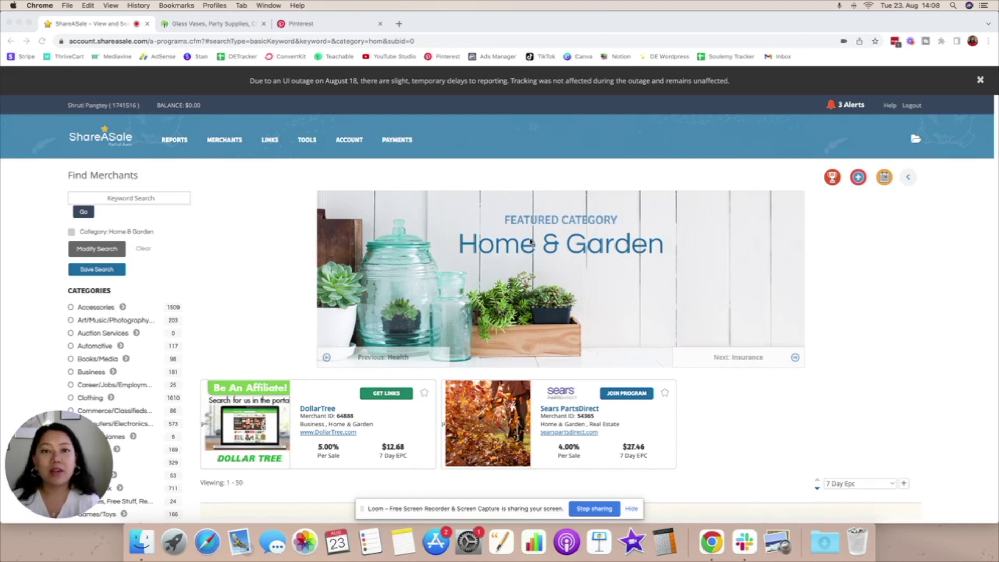
{"action": "scroll", "coordinate": [530, 240], "scroll_direction": "down", "scroll_amount": 5}
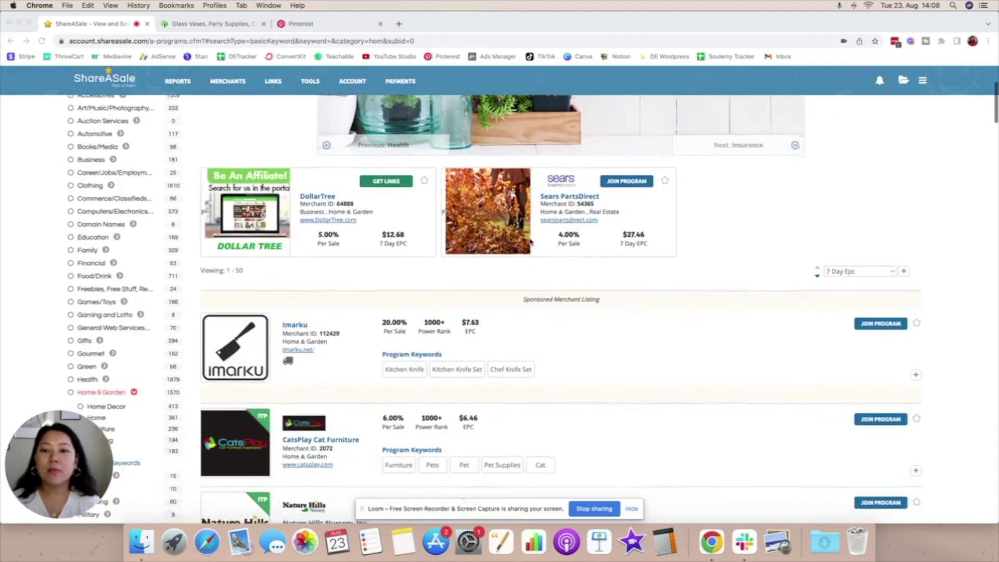
Step: Browse the Dollar Tree homepage's seasonal, décor and back-to-school sections, then return to the top
{"action": "left_click", "coordinate": [219, 28]}
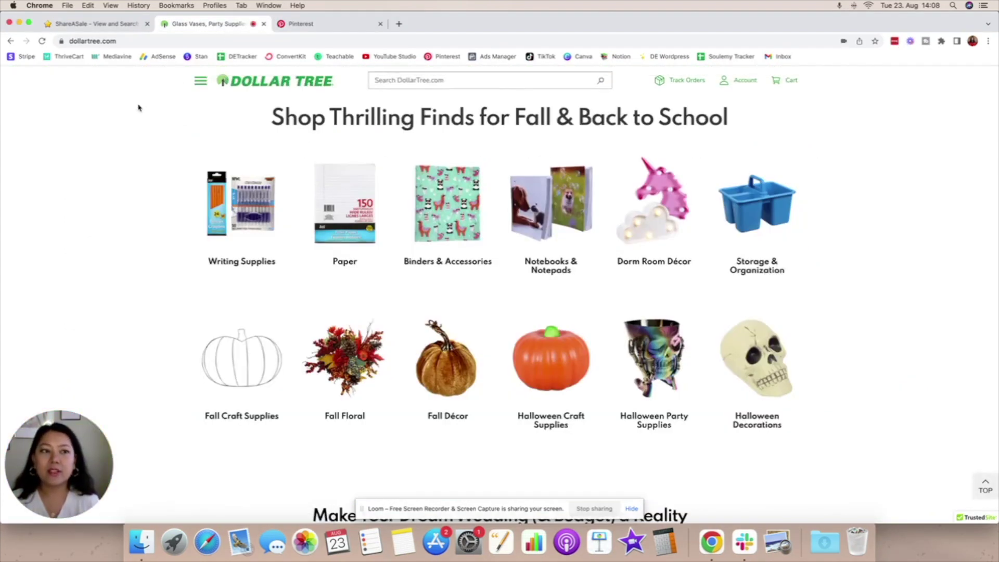
{"action": "scroll", "coordinate": [139, 107], "scroll_direction": "down", "scroll_amount": 5}
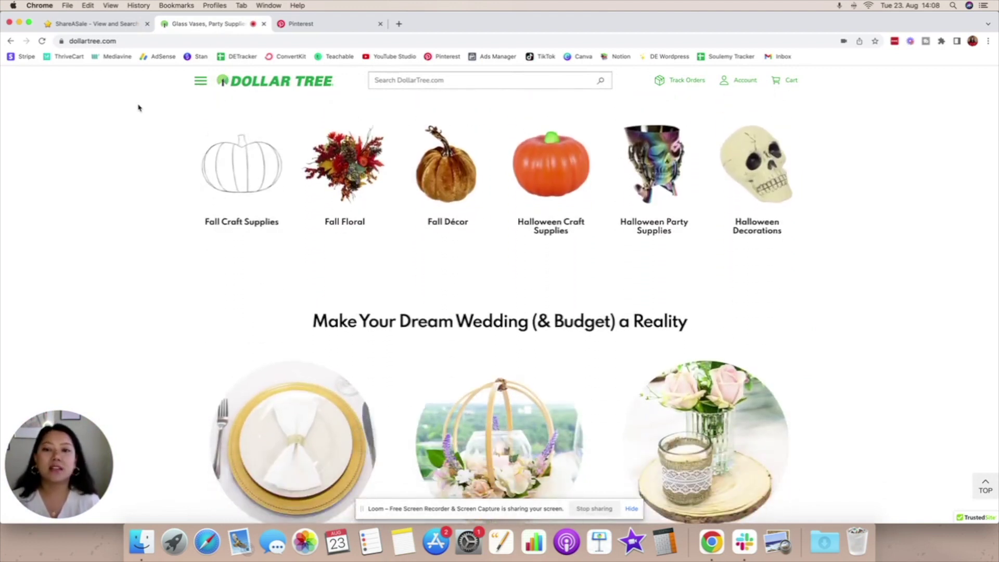
{"action": "scroll", "coordinate": [139, 108], "scroll_direction": "down", "scroll_amount": 10}
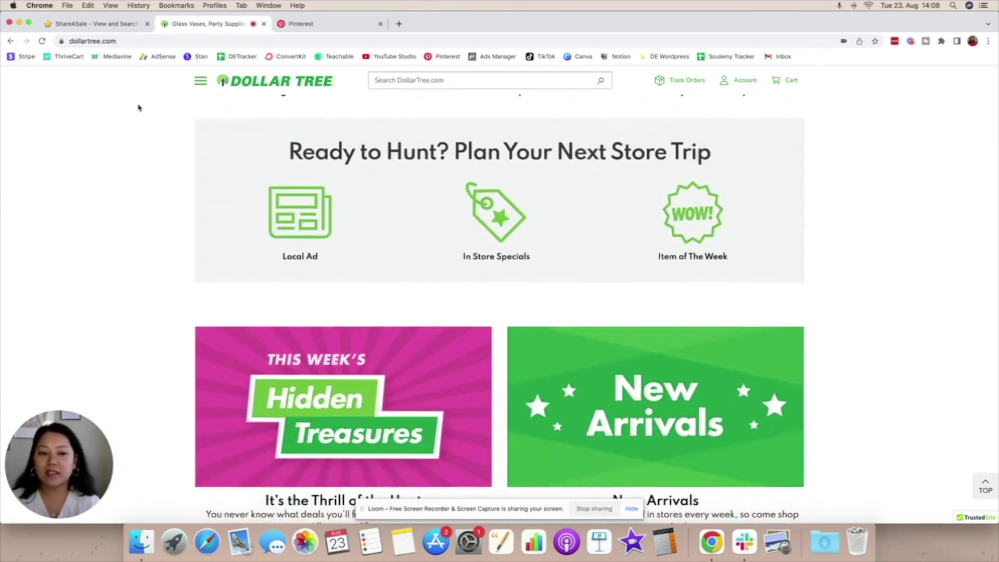
{"action": "scroll", "coordinate": [139, 108], "scroll_direction": "down", "scroll_amount": 10}
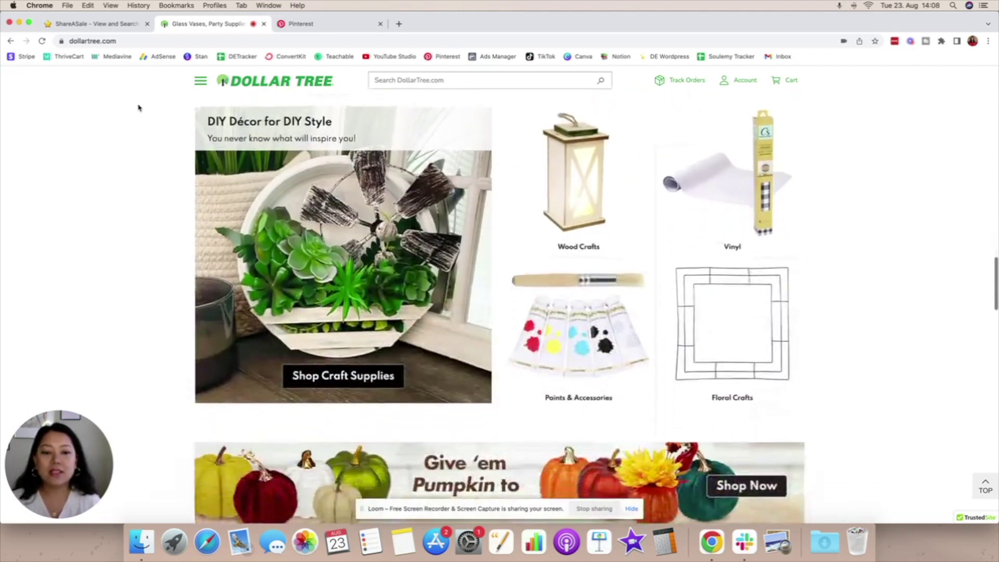
{"action": "scroll", "coordinate": [138, 108], "scroll_direction": "down", "scroll_amount": 12}
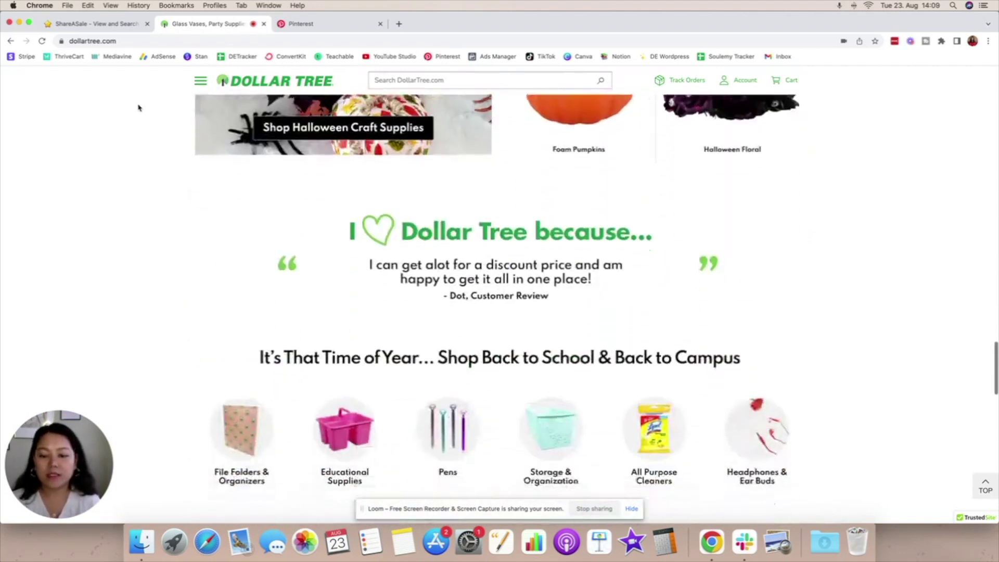
{"action": "scroll", "coordinate": [139, 108], "scroll_direction": "down", "scroll_amount": 6}
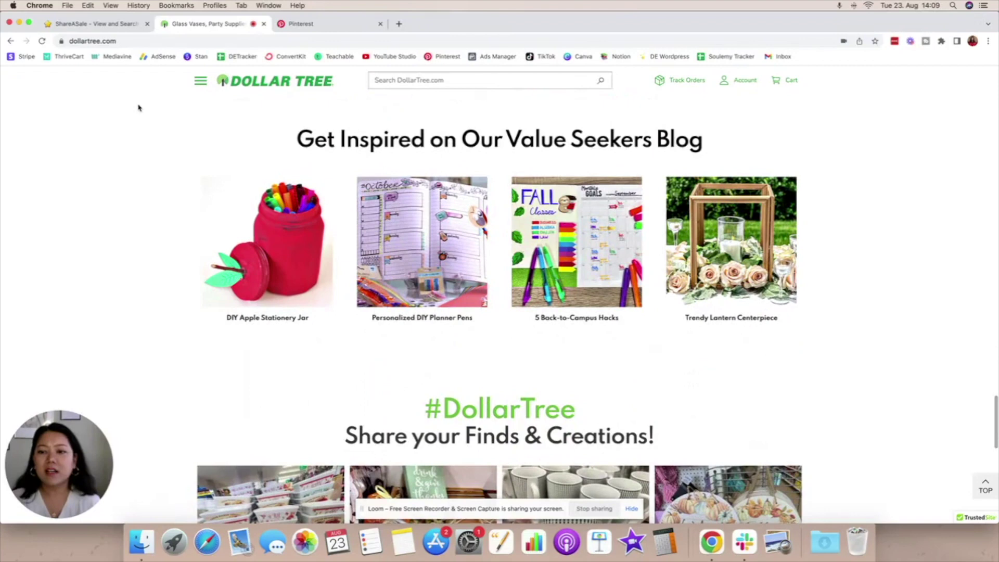
{"action": "scroll", "coordinate": [139, 108], "scroll_direction": "down", "scroll_amount": 8}
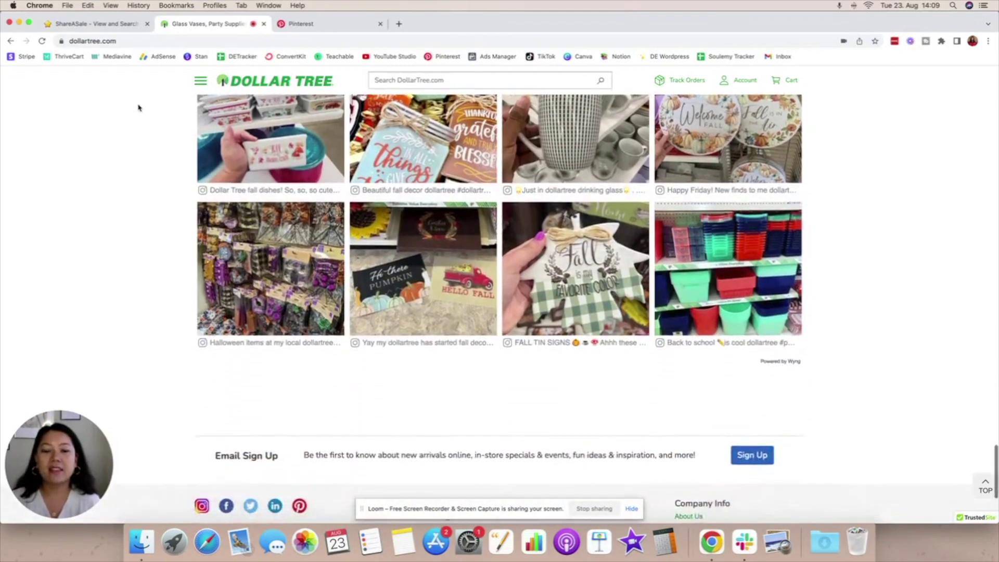
{"action": "scroll", "coordinate": [138, 107], "scroll_direction": "up", "scroll_amount": 20}
{"action": "scroll", "coordinate": [138, 107], "scroll_direction": "up", "scroll_amount": 15}
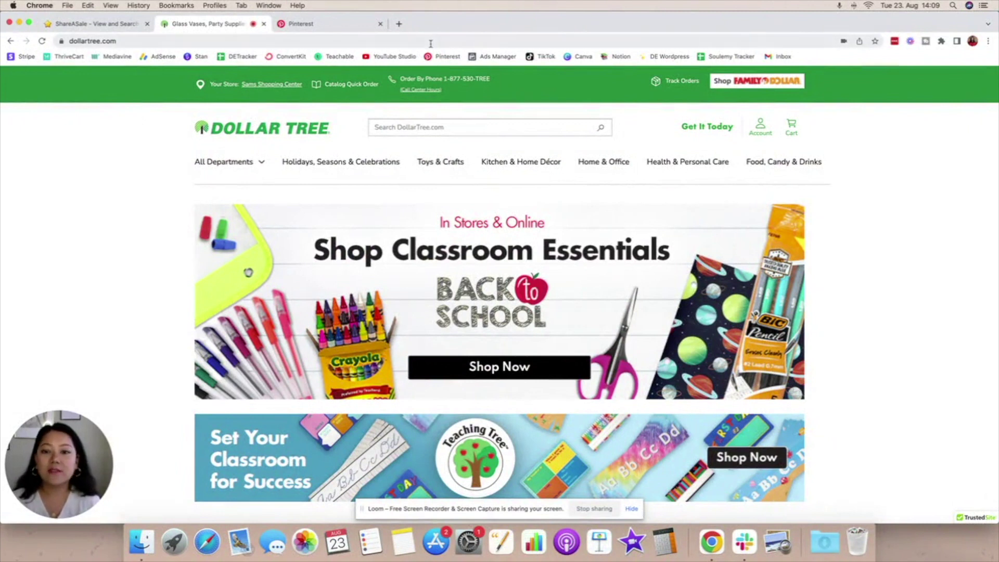
Step: Open the Back to School supplies page, then the Calendars & Planners category
{"action": "left_click", "coordinate": [484, 297]}
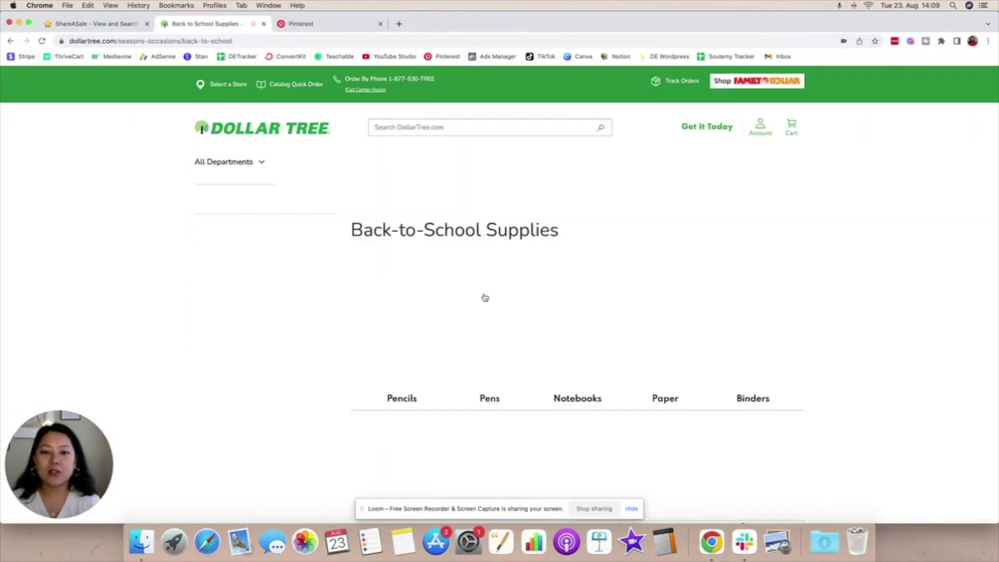
{"action": "scroll", "coordinate": [485, 298], "scroll_direction": "down", "scroll_amount": 10}
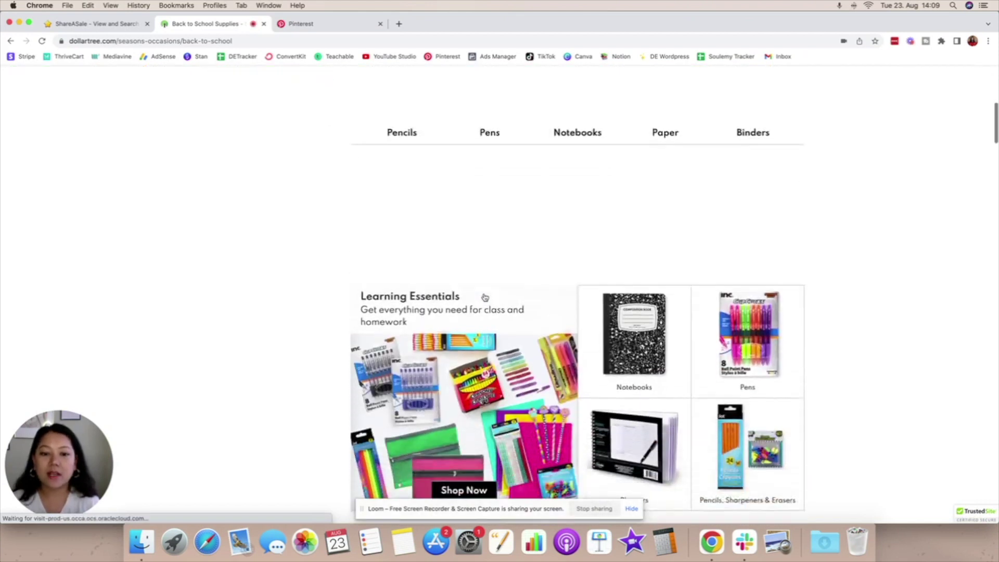
{"action": "left_click", "coordinate": [643, 132]}
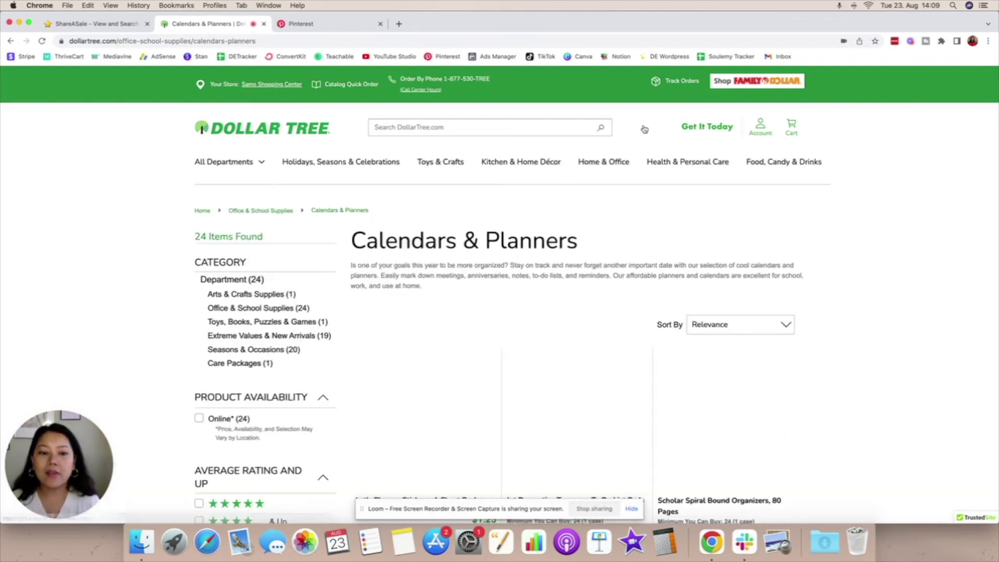
Step: Scroll through the $1.25 planners and calendars product grid
{"action": "scroll", "coordinate": [774, 291], "scroll_direction": "down", "scroll_amount": 5}
{"action": "scroll", "coordinate": [821, 272], "scroll_direction": "down", "scroll_amount": 1}
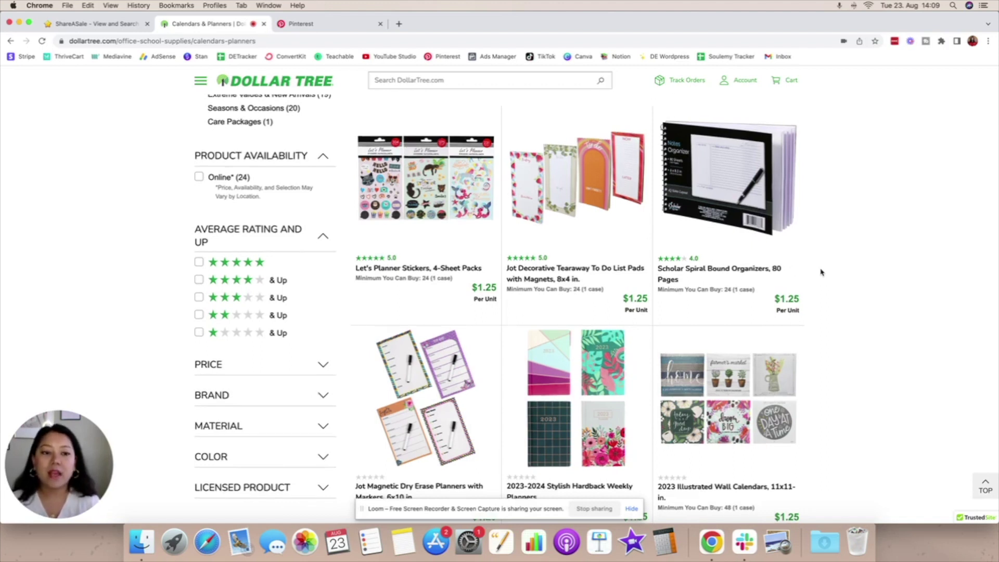
{"action": "scroll", "coordinate": [820, 272], "scroll_direction": "down", "scroll_amount": 8}
{"action": "scroll", "coordinate": [820, 272], "scroll_direction": "down", "scroll_amount": 1}
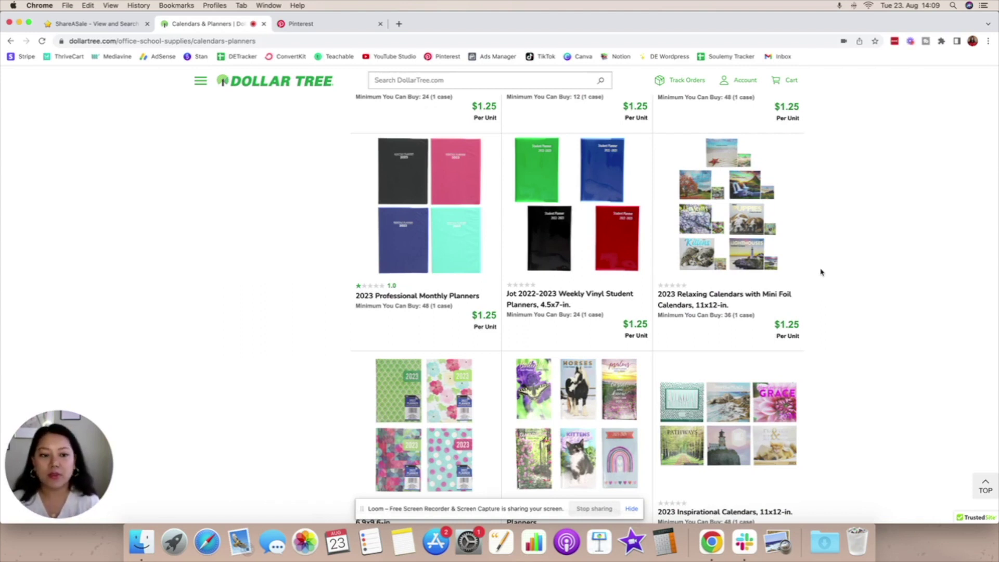
{"action": "scroll", "coordinate": [821, 272], "scroll_direction": "down", "scroll_amount": 10}
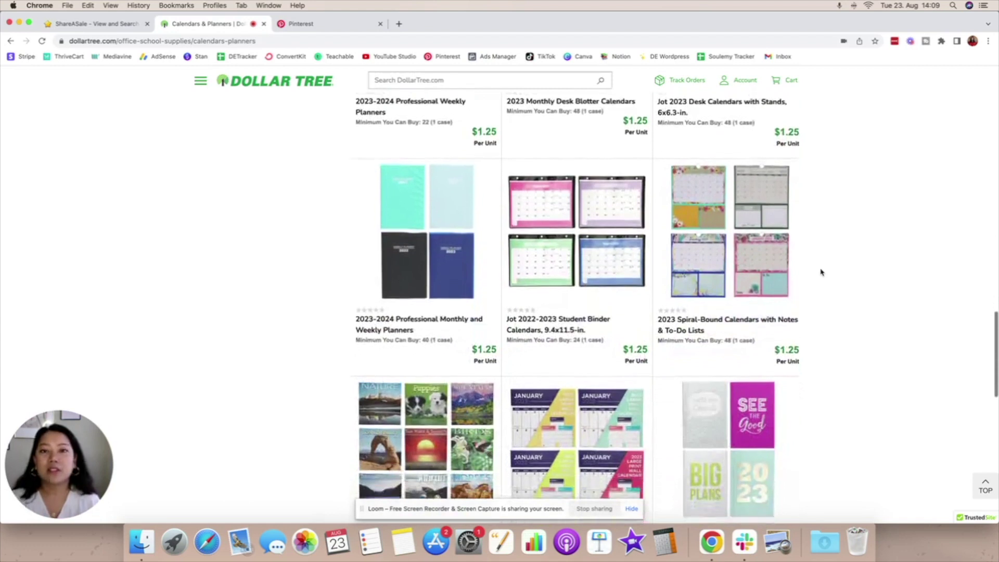
{"action": "scroll", "coordinate": [820, 272], "scroll_direction": "down", "scroll_amount": 1}
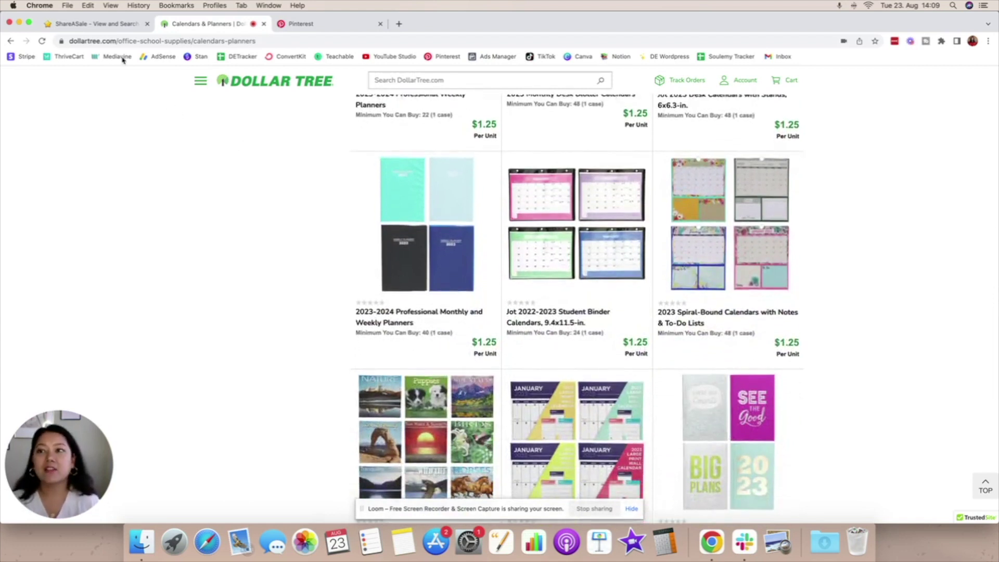
Step: Return to ShareASale and open DollarTree's affiliate text links list
{"action": "left_click", "coordinate": [105, 25]}
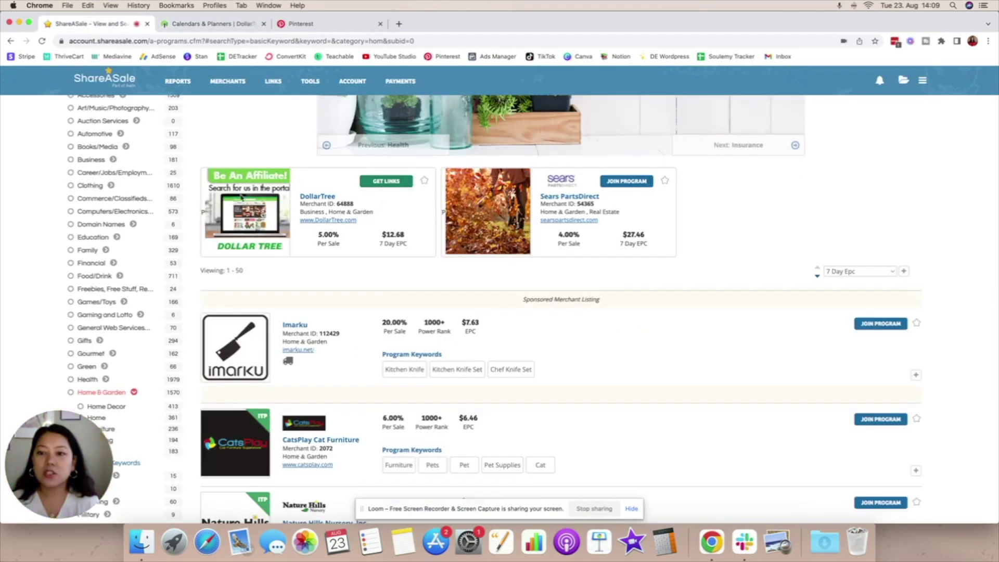
{"action": "left_click", "coordinate": [377, 183]}
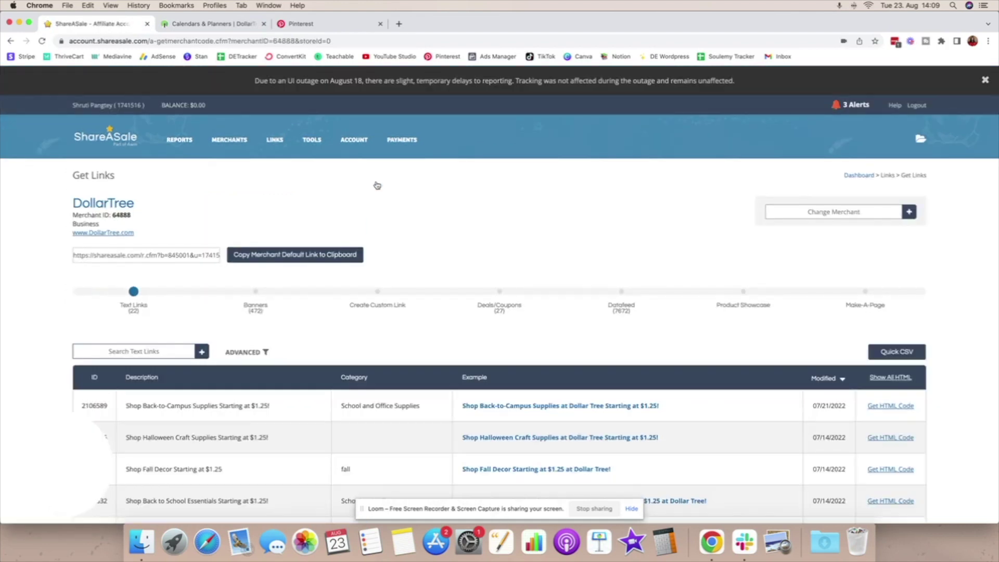
{"action": "scroll", "coordinate": [437, 294], "scroll_direction": "down", "scroll_amount": 5}
{"action": "scroll", "coordinate": [434, 295], "scroll_direction": "down", "scroll_amount": 2}
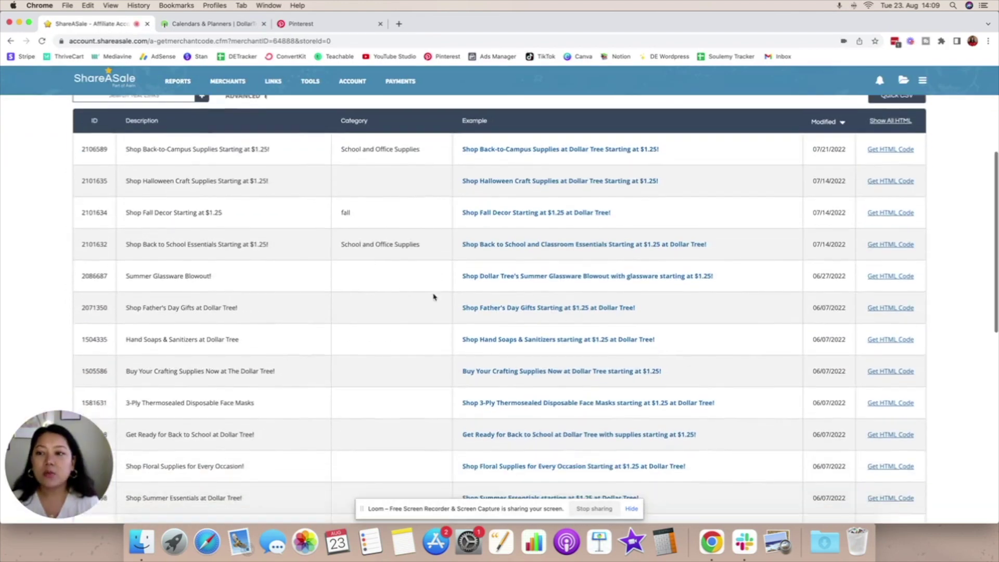
{"action": "scroll", "coordinate": [471, 256], "scroll_direction": "down", "scroll_amount": 15}
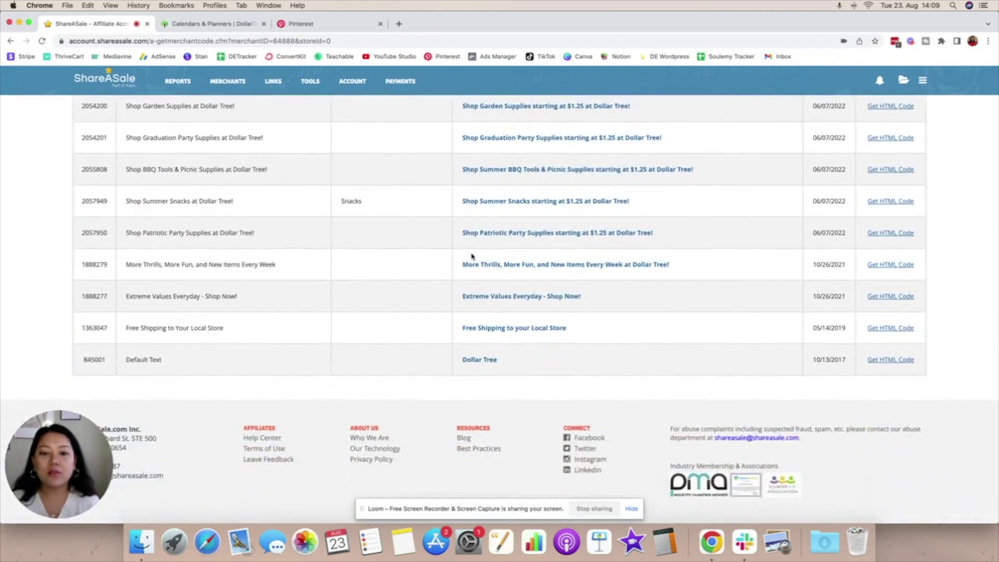
{"action": "scroll", "coordinate": [472, 256], "scroll_direction": "up", "scroll_amount": 6}
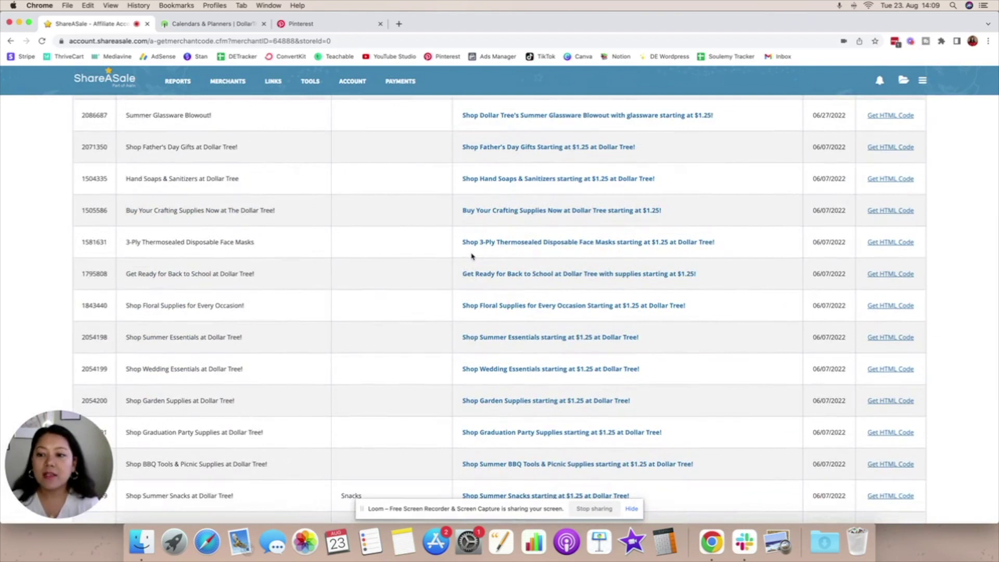
Step: Show the Shop Summer Essentials link as a plain URL and highlight the entire URL
{"action": "left_click", "coordinate": [906, 339]}
{"action": "scroll", "coordinate": [550, 372], "scroll_direction": "down", "scroll_amount": 2}
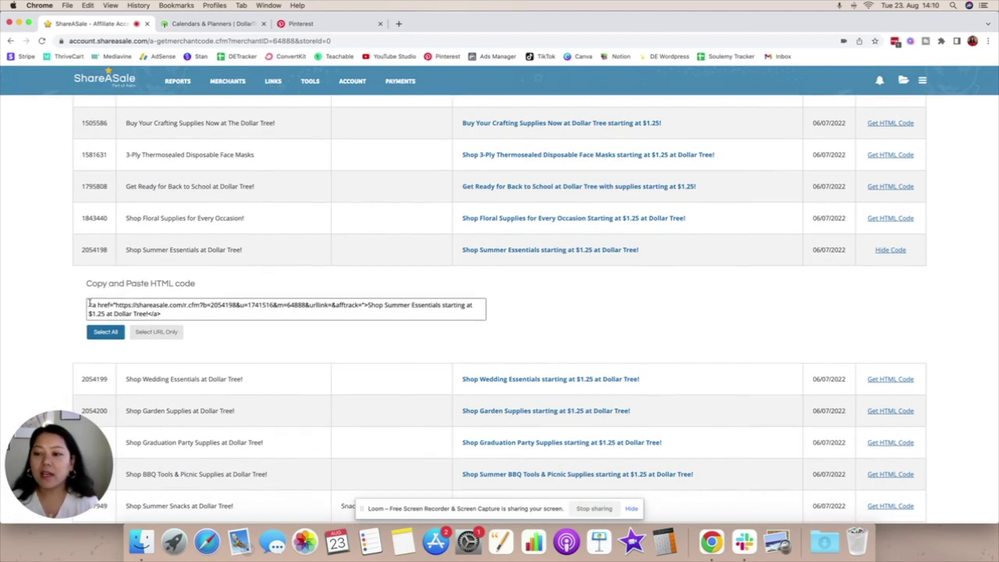
{"action": "left_click_drag", "start_coordinate": [89, 305], "coordinate": [183, 310]}
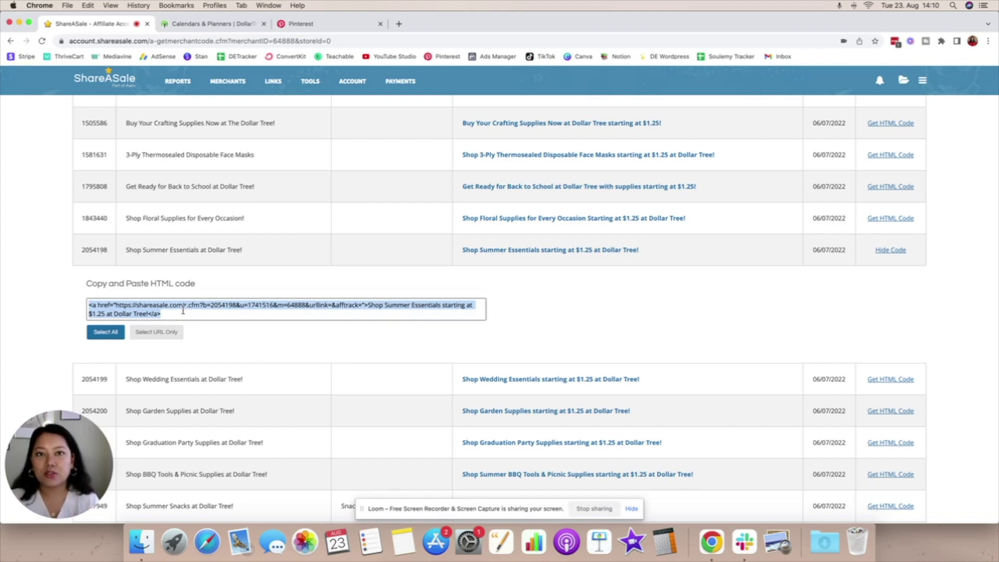
{"action": "left_click", "coordinate": [156, 332]}
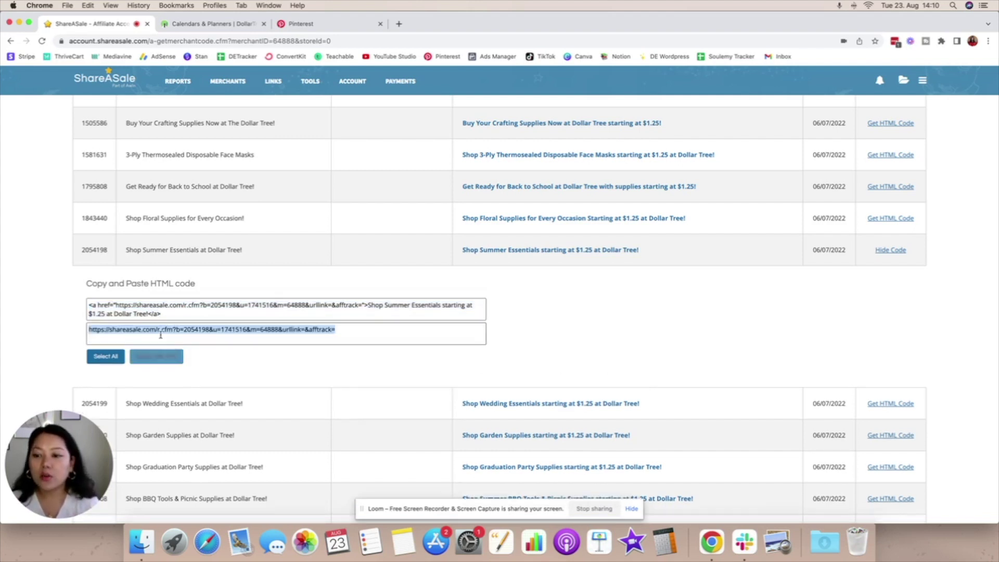
{"action": "left_click", "coordinate": [356, 335]}
{"action": "left_click_drag", "start_coordinate": [357, 336], "coordinate": [86, 330]}
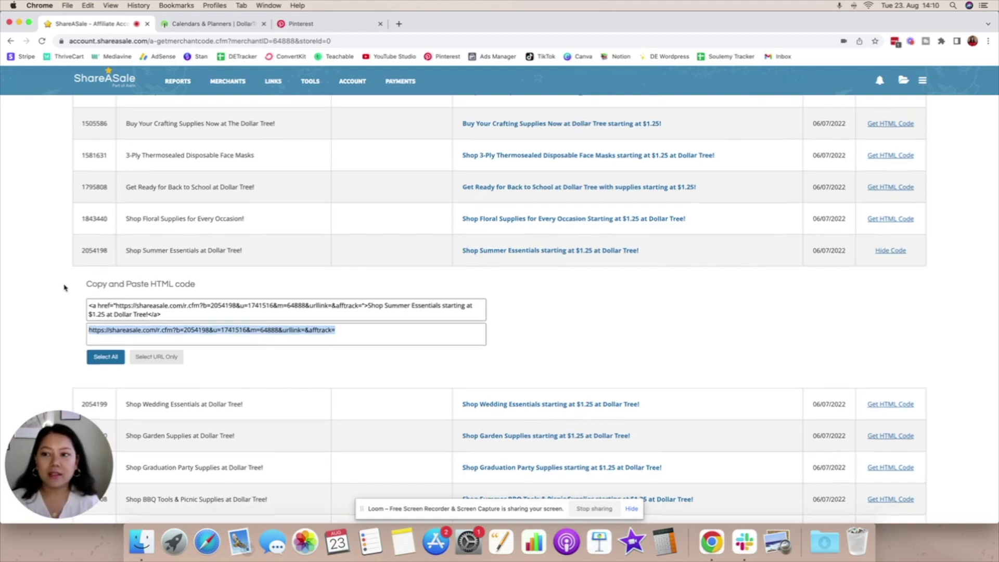
{"action": "scroll", "coordinate": [64, 288], "scroll_direction": "up", "scroll_amount": 10}
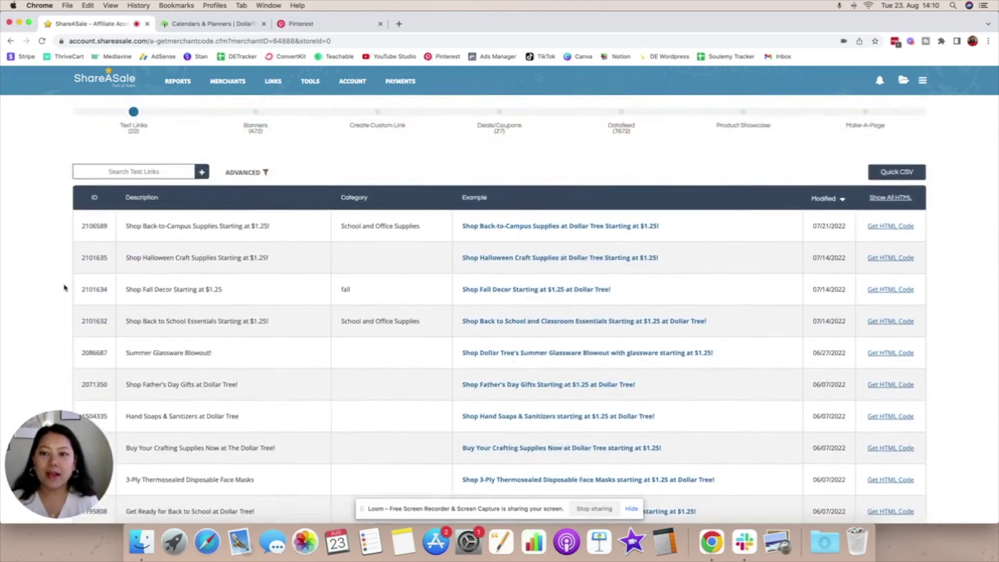
{"action": "scroll", "coordinate": [64, 288], "scroll_direction": "up", "scroll_amount": 3}
{"action": "scroll", "coordinate": [64, 288], "scroll_direction": "down", "scroll_amount": 5}
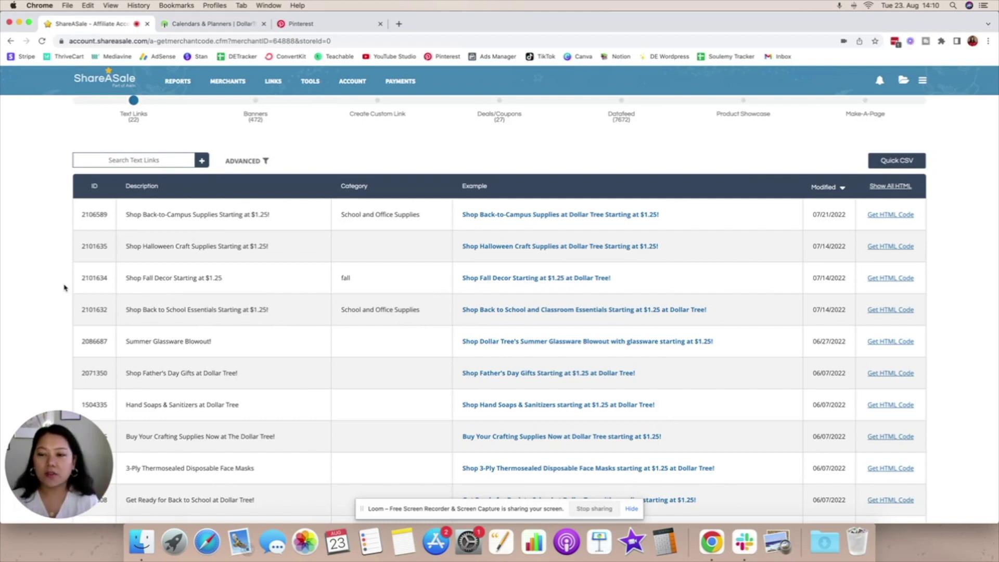
Step: Check the link categories in ShareASale's advanced merchant link search
{"action": "left_click", "coordinate": [234, 161]}
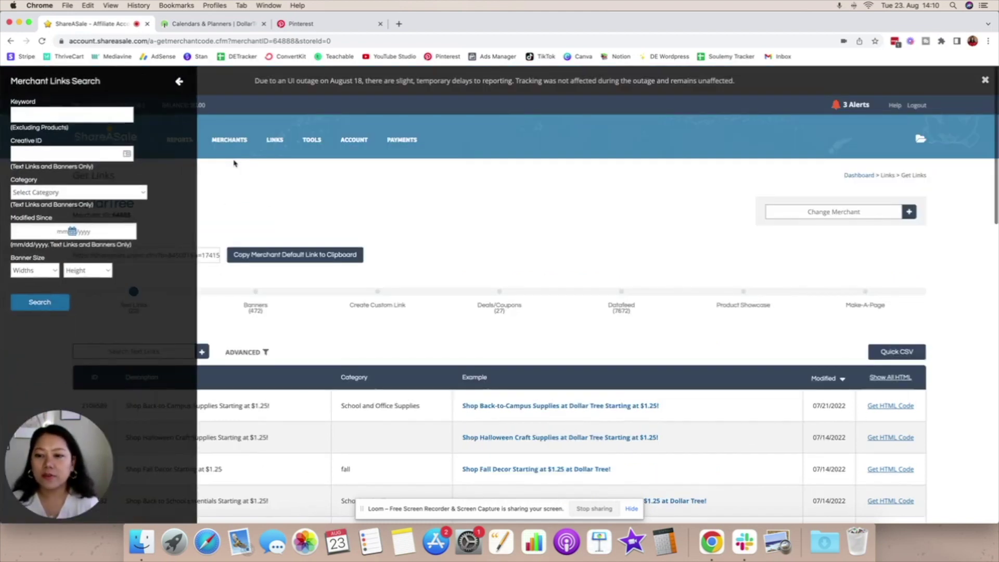
{"action": "left_click", "coordinate": [107, 192]}
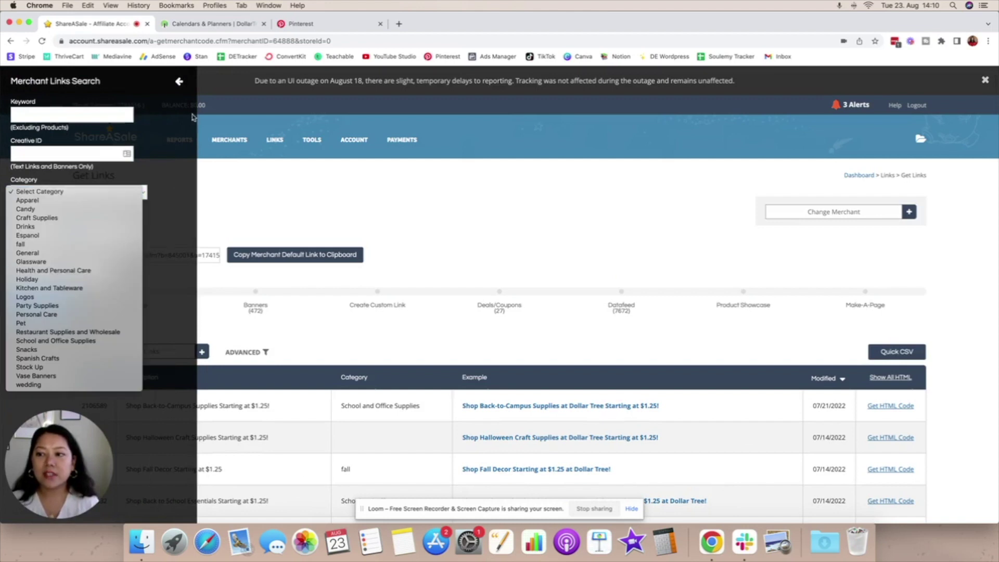
{"action": "left_click", "coordinate": [182, 82]}
Step: Revisit the Calendars & Planners page, then move to Dollar Tree's Pinterest profile
{"action": "left_click", "coordinate": [193, 24]}
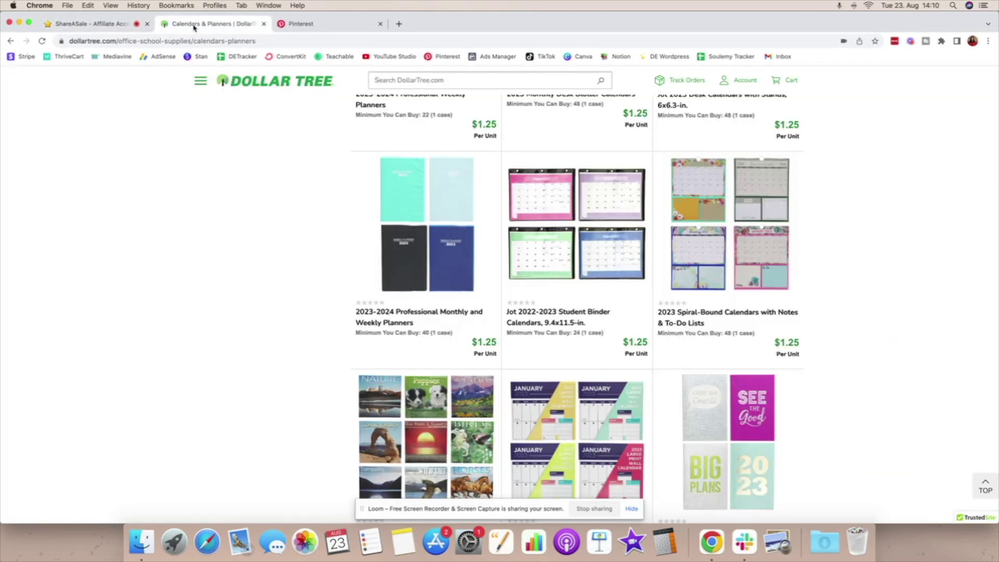
{"action": "scroll", "coordinate": [208, 231], "scroll_direction": "up", "scroll_amount": 10}
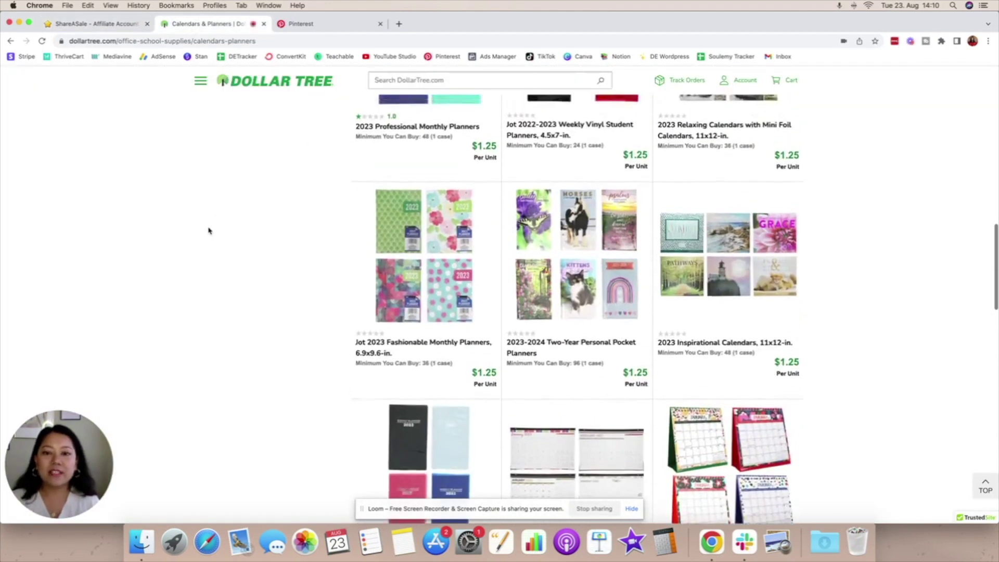
{"action": "scroll", "coordinate": [208, 230], "scroll_direction": "up", "scroll_amount": 15}
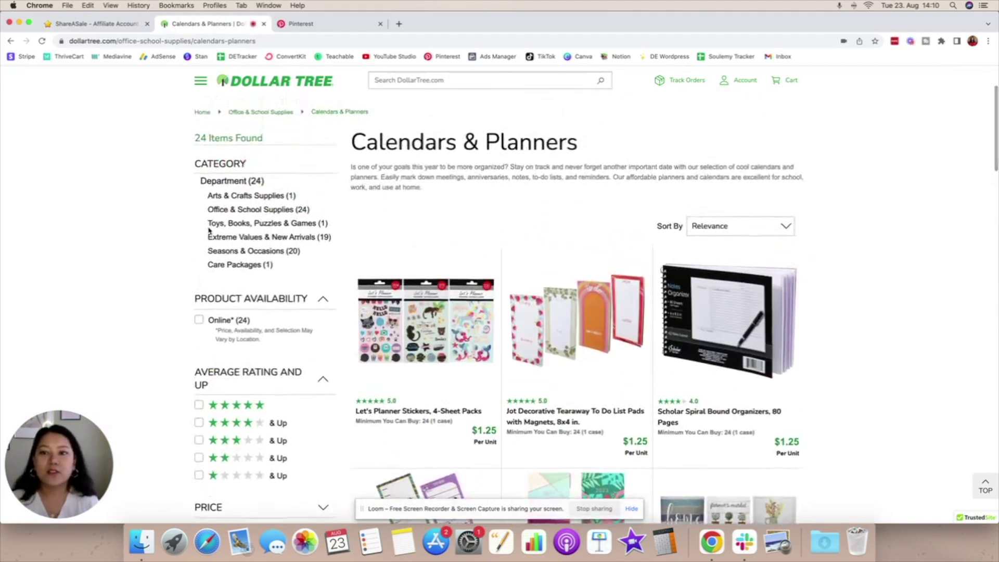
{"action": "scroll", "coordinate": [208, 230], "scroll_direction": "up", "scroll_amount": 5}
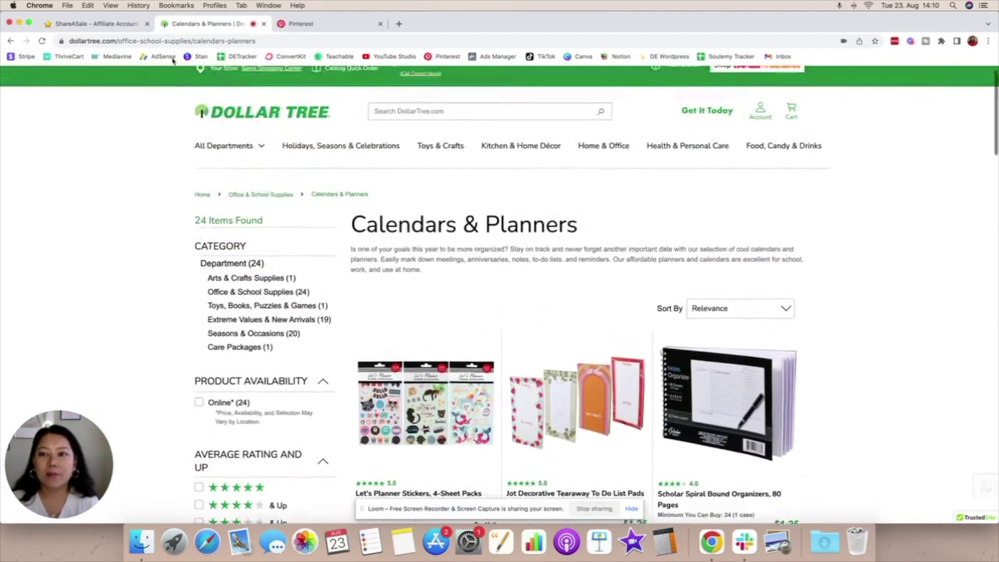
{"action": "left_click", "coordinate": [300, 26]}
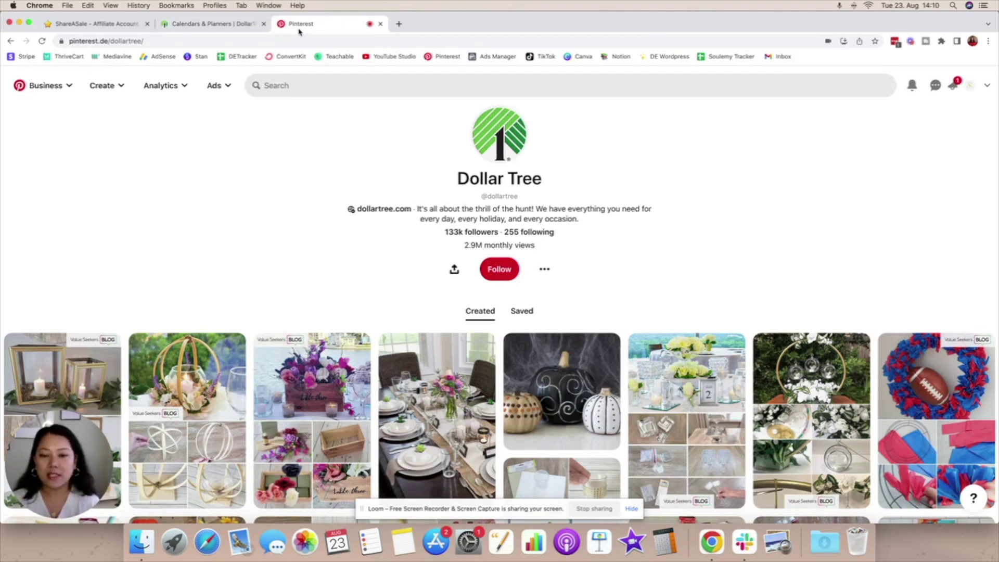
Step: Scan Dollar Tree's pins, highlighting the 2.9M monthly views, and open the DIY Fridge Magnets pin
{"action": "scroll", "coordinate": [272, 167], "scroll_direction": "down", "scroll_amount": 3}
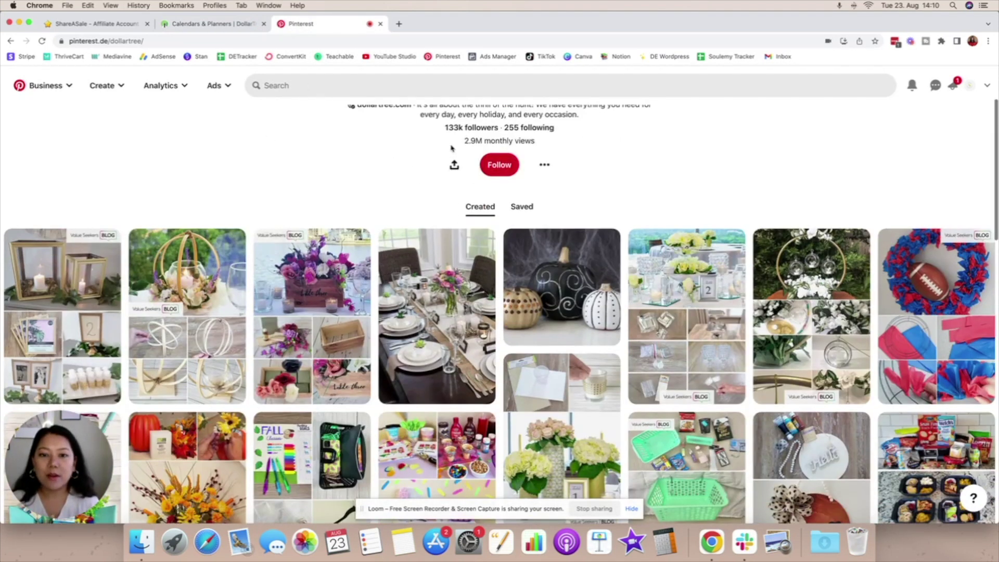
{"action": "left_click_drag", "start_coordinate": [515, 140], "coordinate": [463, 141]}
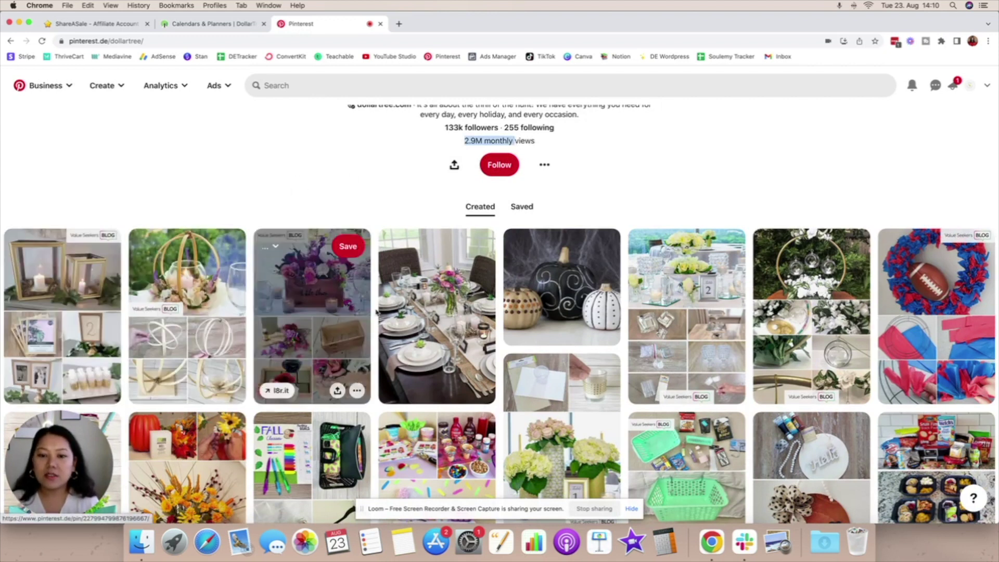
{"action": "scroll", "coordinate": [376, 312], "scroll_direction": "down", "scroll_amount": 5}
{"action": "scroll", "coordinate": [375, 312], "scroll_direction": "down", "scroll_amount": 10}
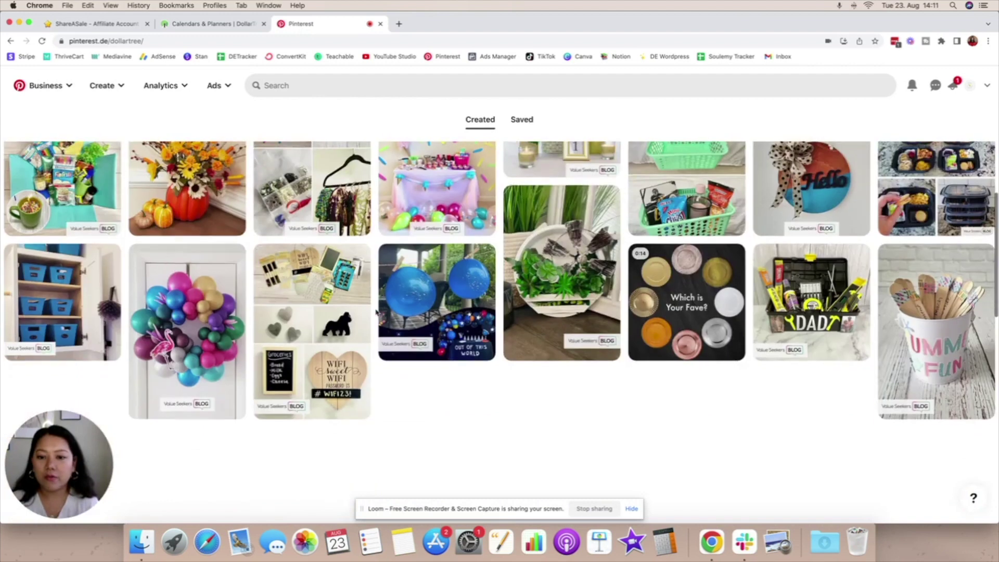
{"action": "scroll", "coordinate": [375, 312], "scroll_direction": "down", "scroll_amount": 3}
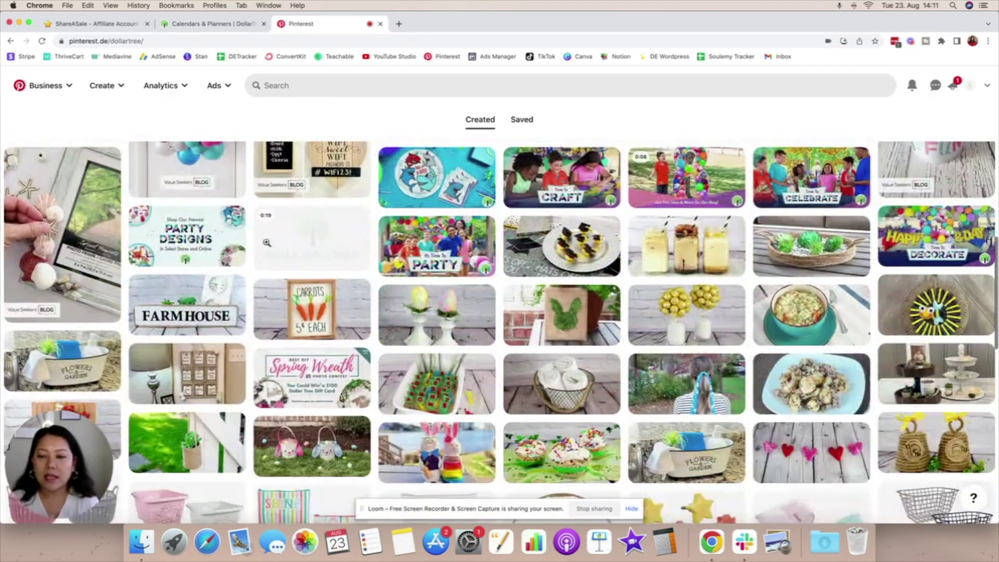
{"action": "scroll", "coordinate": [269, 281], "scroll_direction": "up", "scroll_amount": 3}
{"action": "left_click", "coordinate": [292, 221]}
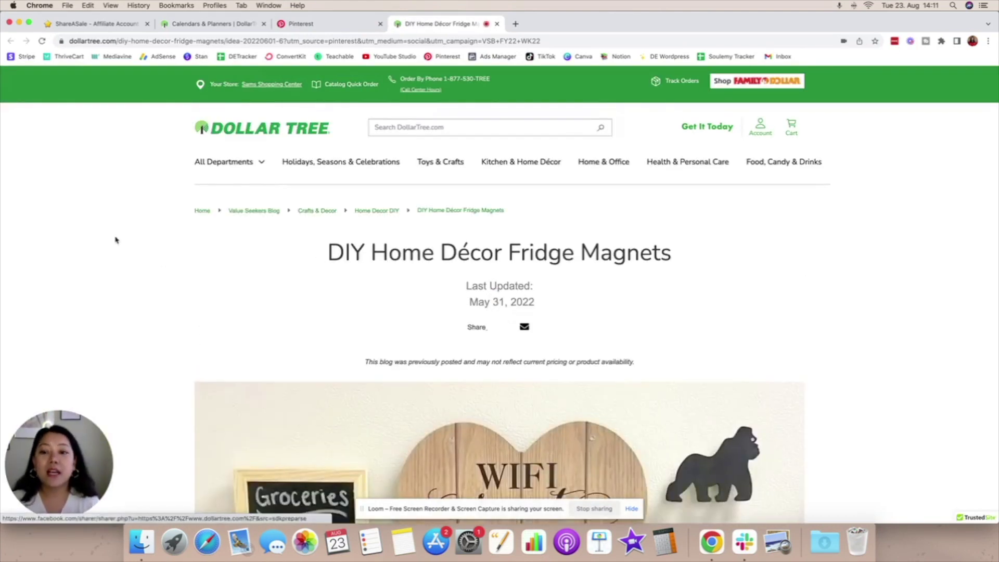
Step: Skim the DIY Home Décor Fridge Magnets blog post, then return to the Pinterest pin
{"action": "scroll", "coordinate": [116, 240], "scroll_direction": "down", "scroll_amount": 10}
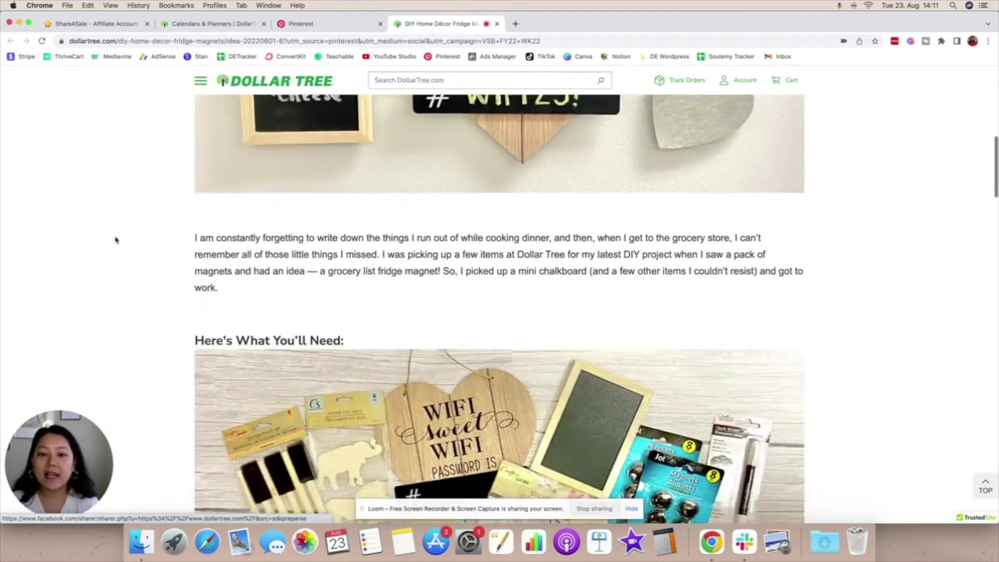
{"action": "scroll", "coordinate": [115, 239], "scroll_direction": "down", "scroll_amount": 15}
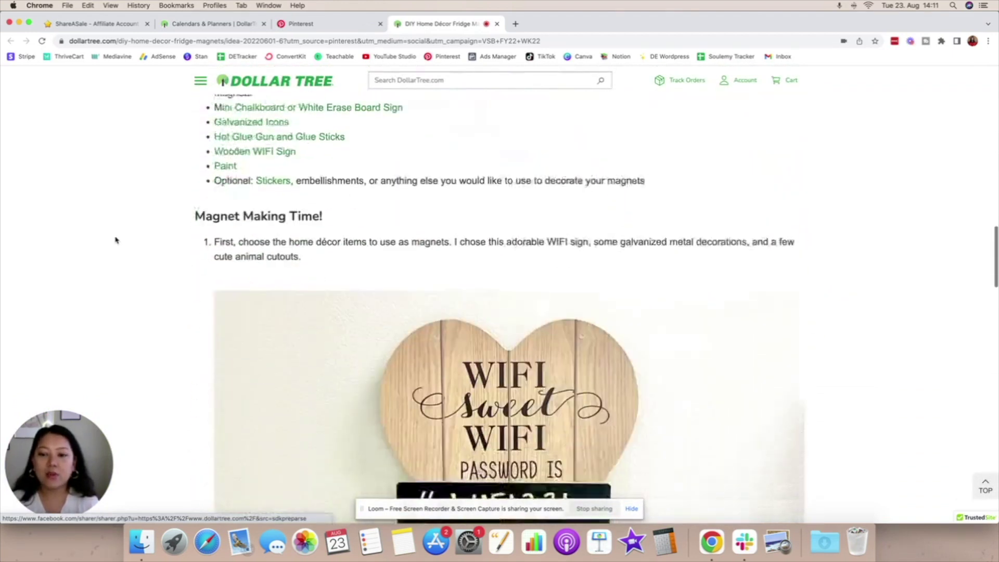
{"action": "scroll", "coordinate": [115, 240], "scroll_direction": "down", "scroll_amount": 20}
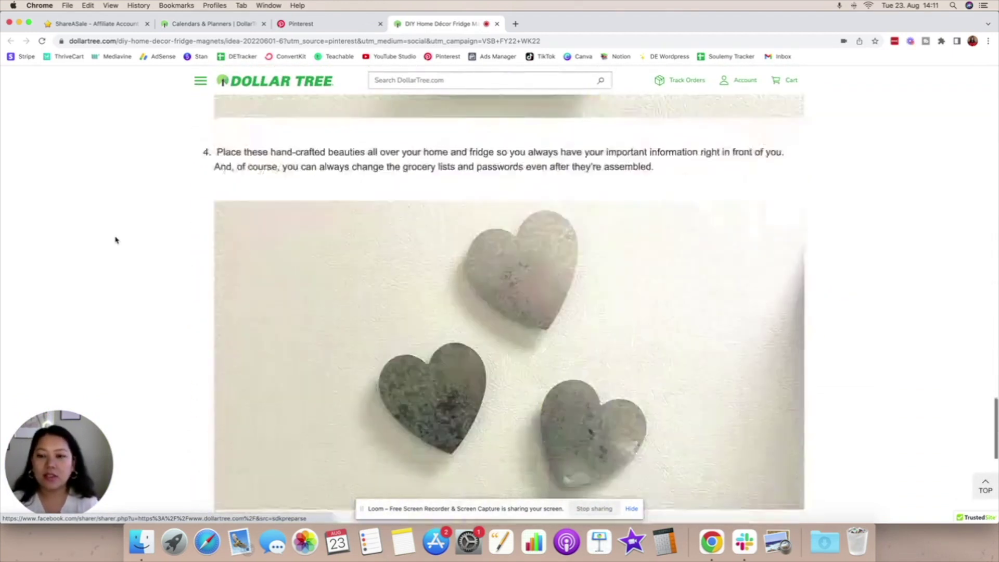
{"action": "scroll", "coordinate": [115, 239], "scroll_direction": "up", "scroll_amount": 20}
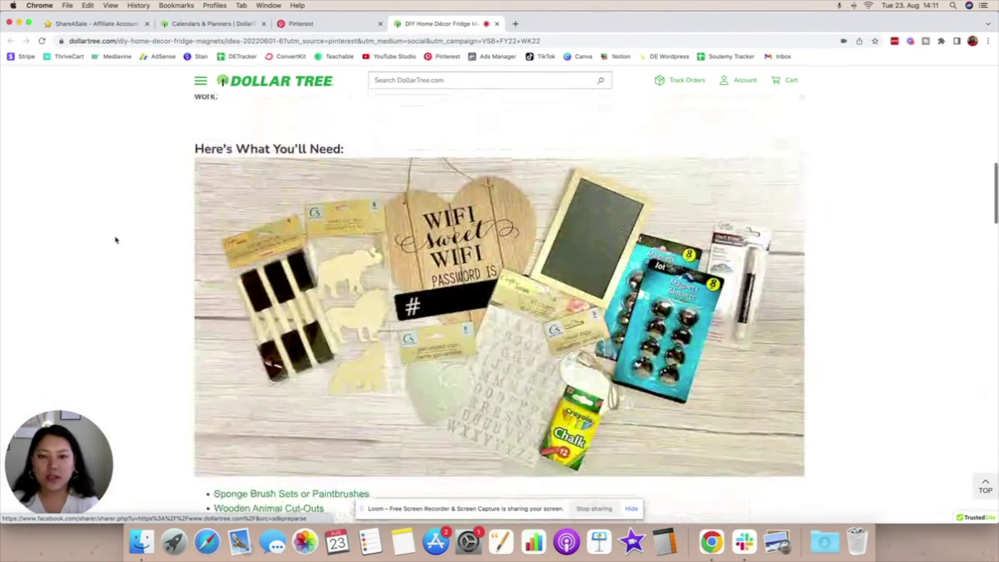
{"action": "left_click", "coordinate": [320, 27]}
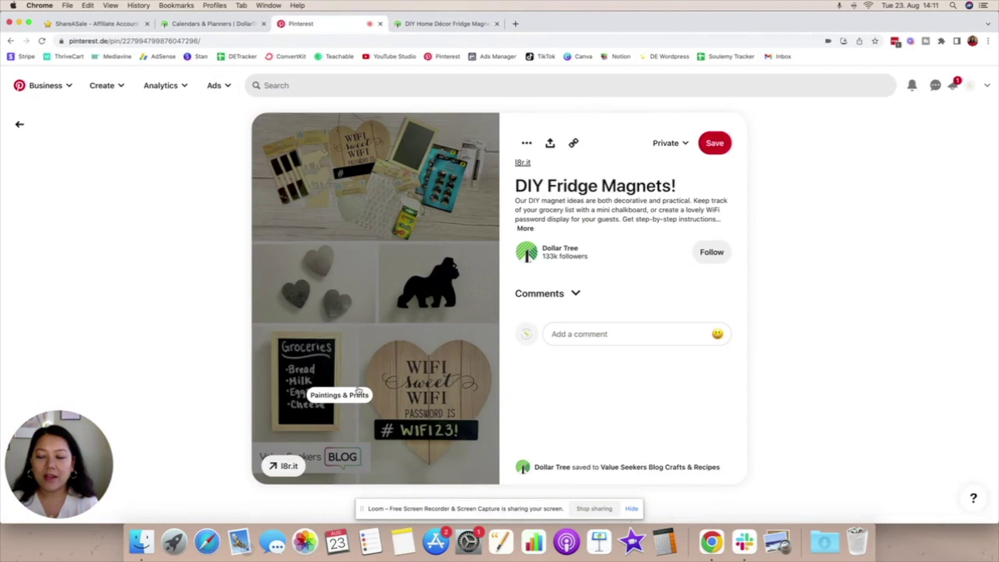
{"action": "left_click", "coordinate": [19, 124]}
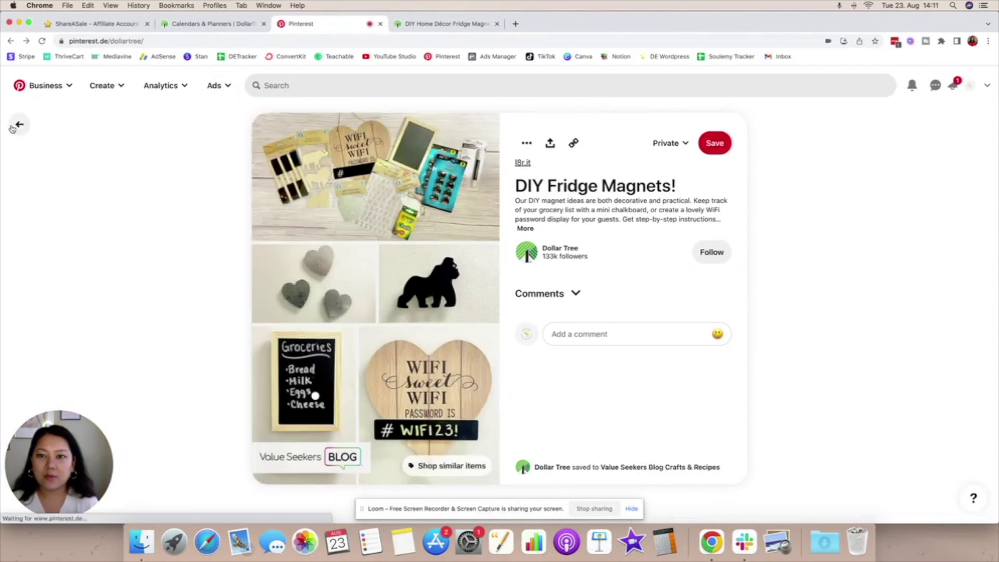
{"action": "scroll", "coordinate": [506, 329], "scroll_direction": "down", "scroll_amount": 5}
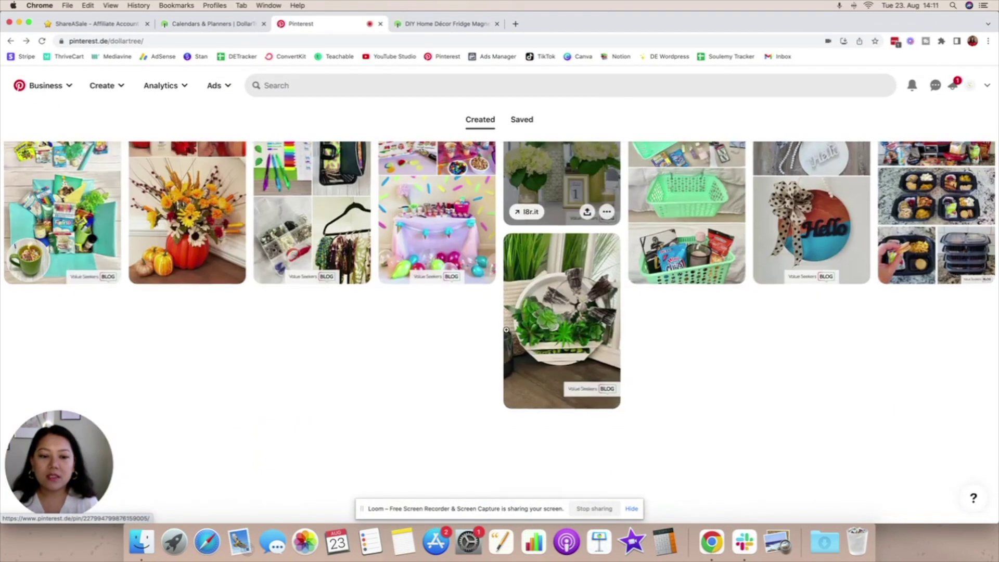
{"action": "scroll", "coordinate": [505, 330], "scroll_direction": "down", "scroll_amount": 3}
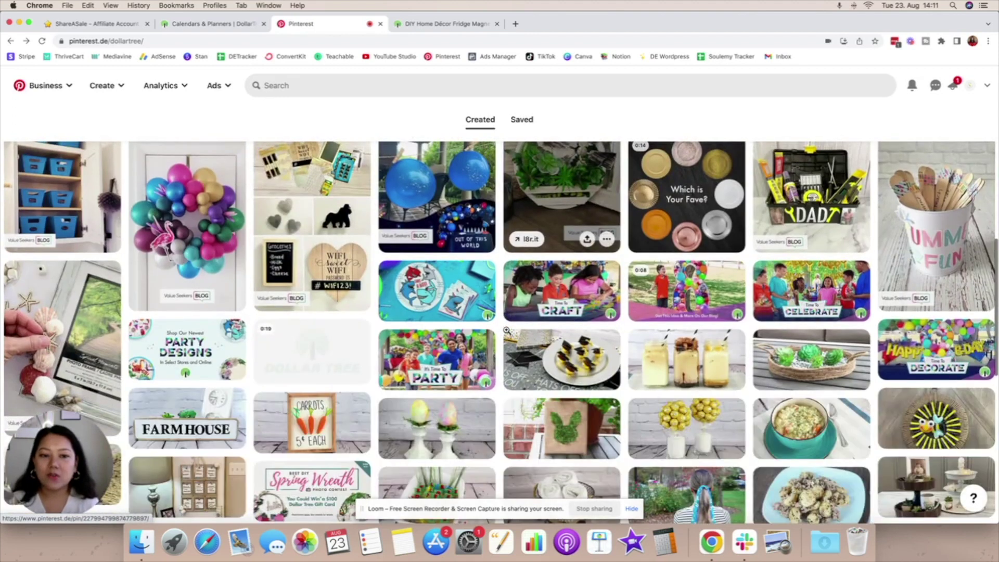
{"action": "left_click", "coordinate": [575, 311]}
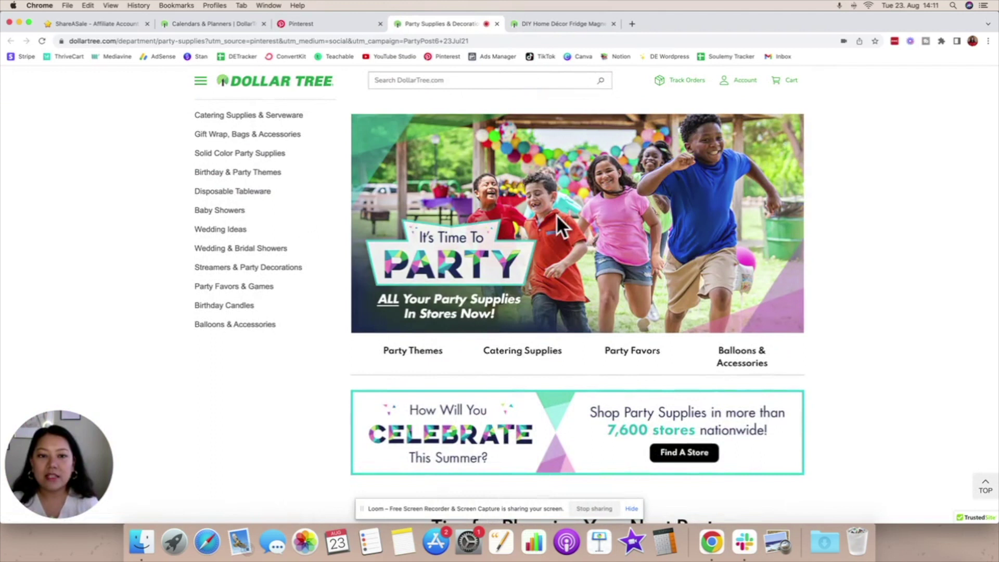
{"action": "left_click", "coordinate": [314, 24]}
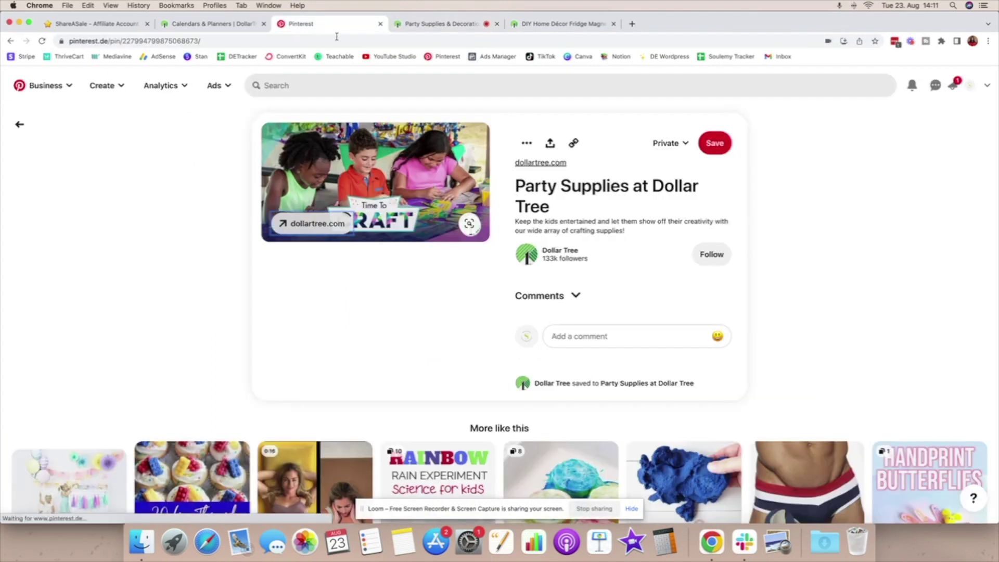
{"action": "left_click", "coordinate": [20, 125]}
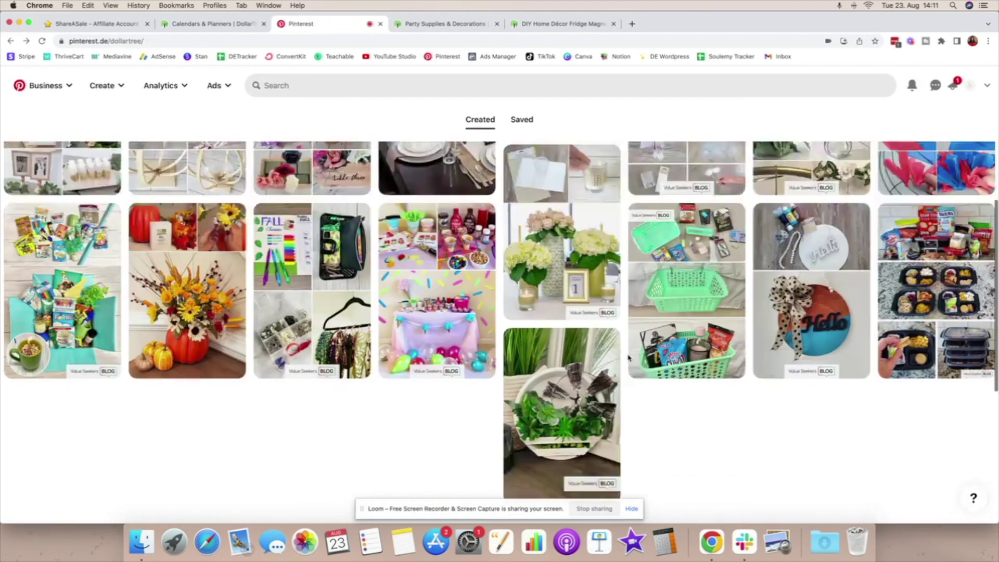
Step: Scroll further down Dollar Tree's Created pins and show its Saved boards
{"action": "scroll", "coordinate": [628, 356], "scroll_direction": "down", "scroll_amount": 10}
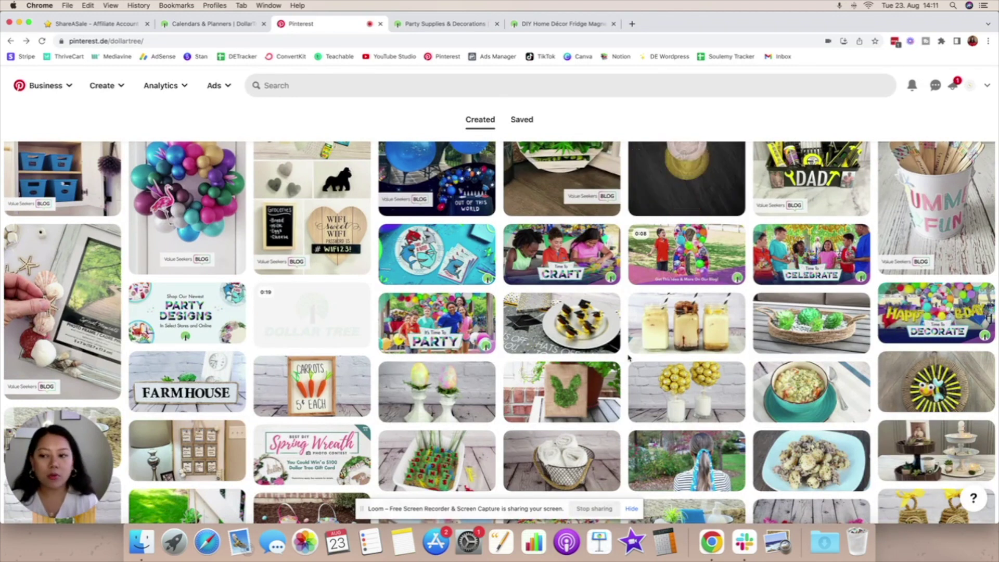
{"action": "scroll", "coordinate": [629, 357], "scroll_direction": "down", "scroll_amount": 3}
{"action": "scroll", "coordinate": [629, 357], "scroll_direction": "down", "scroll_amount": 5}
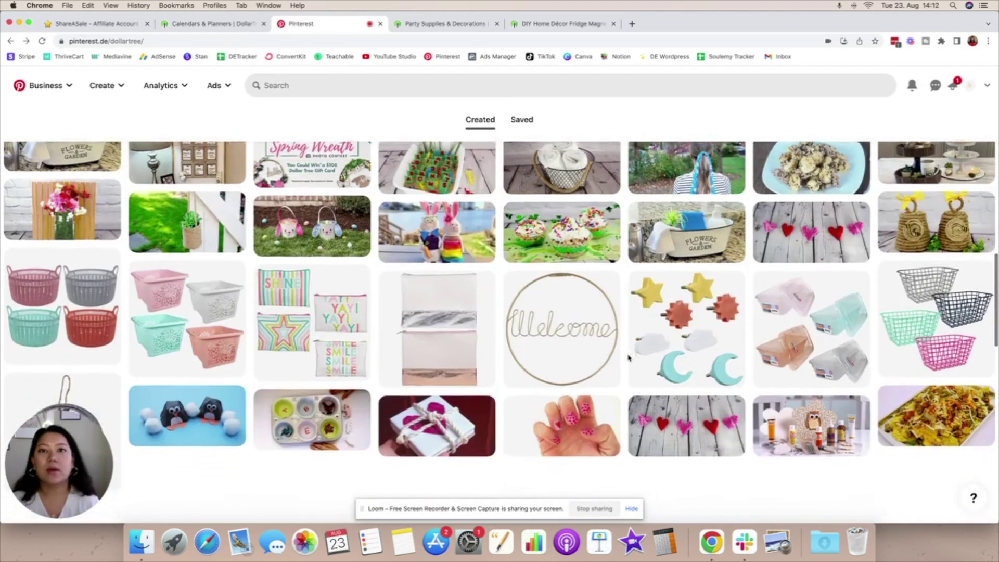
{"action": "scroll", "coordinate": [628, 356], "scroll_direction": "down", "scroll_amount": 2}
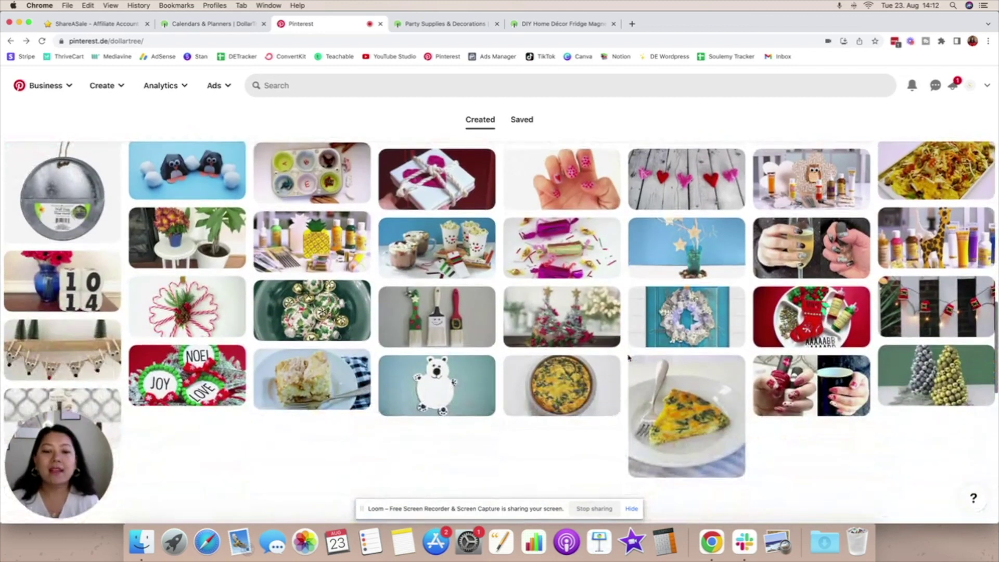
{"action": "scroll", "coordinate": [628, 357], "scroll_direction": "down", "scroll_amount": 3}
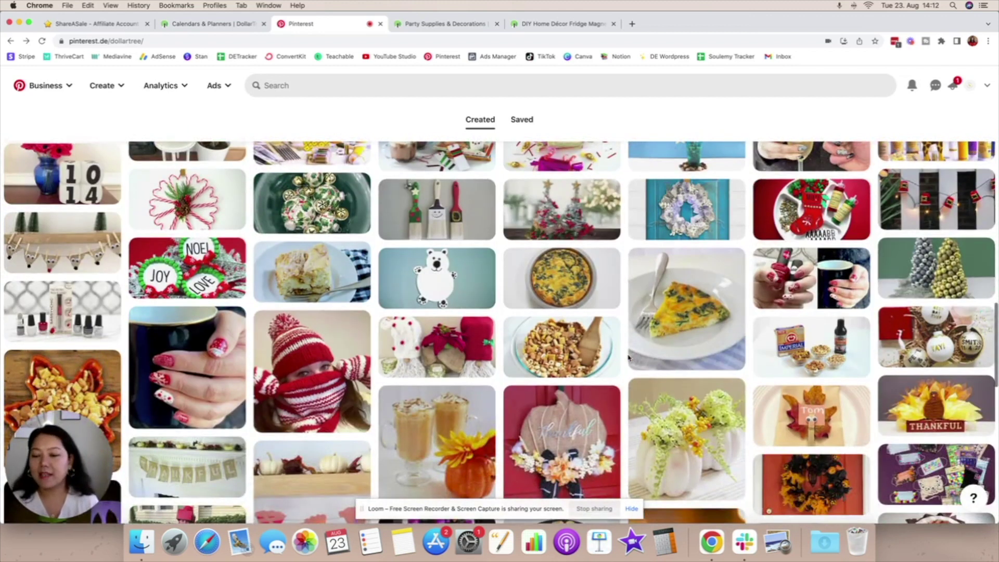
{"action": "left_click", "coordinate": [527, 121]}
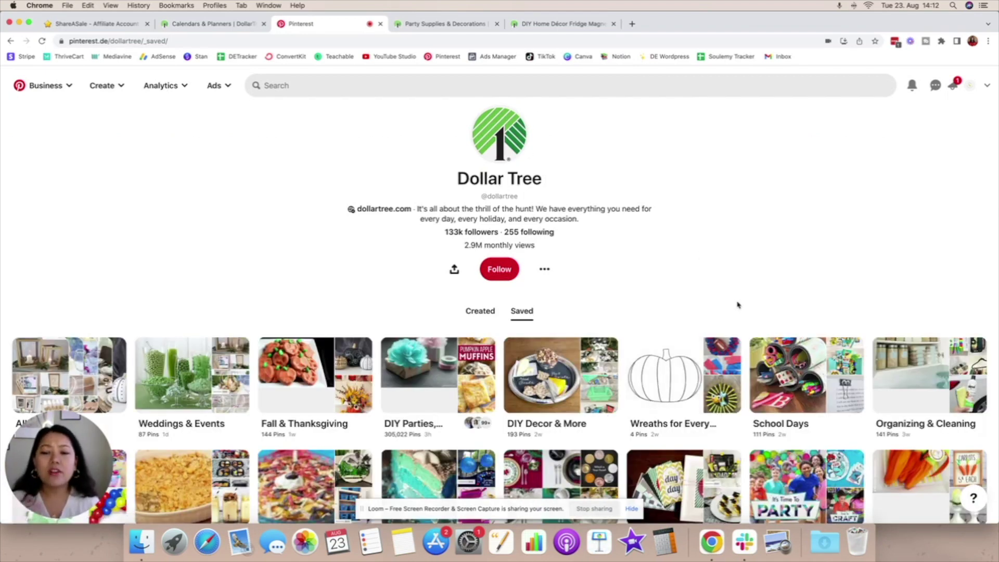
{"action": "scroll", "coordinate": [737, 304], "scroll_direction": "down", "scroll_amount": 5}
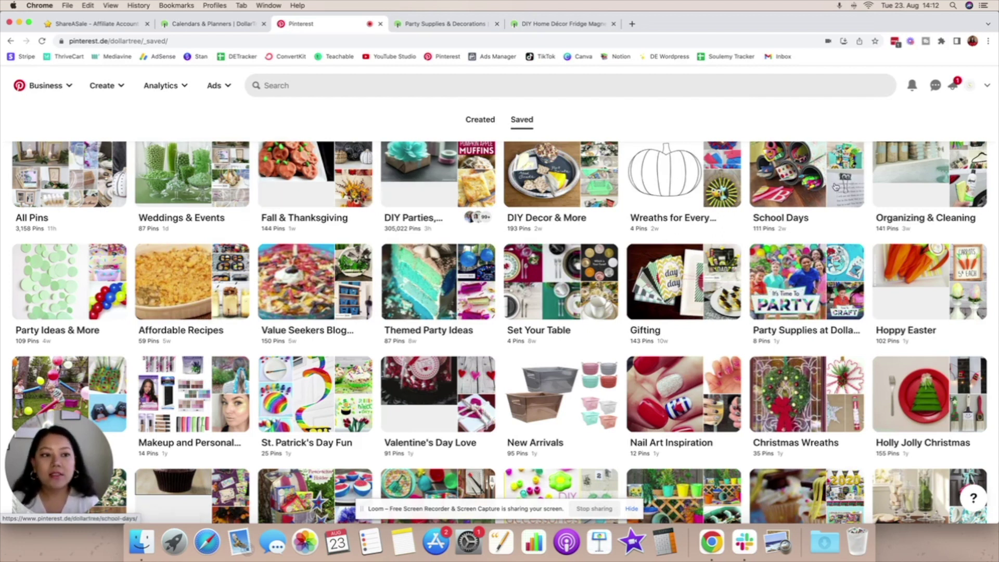
{"action": "scroll", "coordinate": [913, 368], "scroll_direction": "down", "scroll_amount": 3}
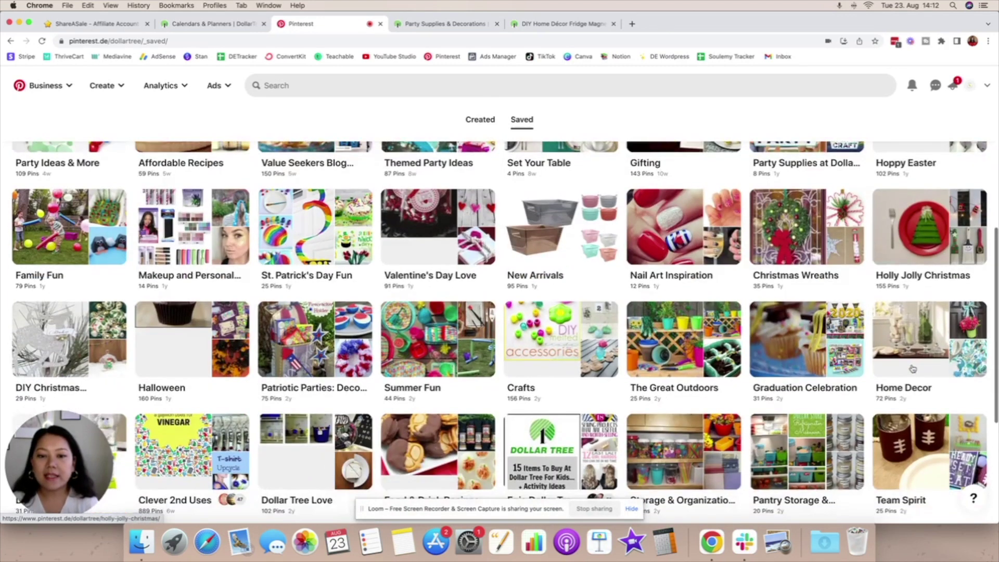
{"action": "scroll", "coordinate": [913, 368], "scroll_direction": "down", "scroll_amount": 2}
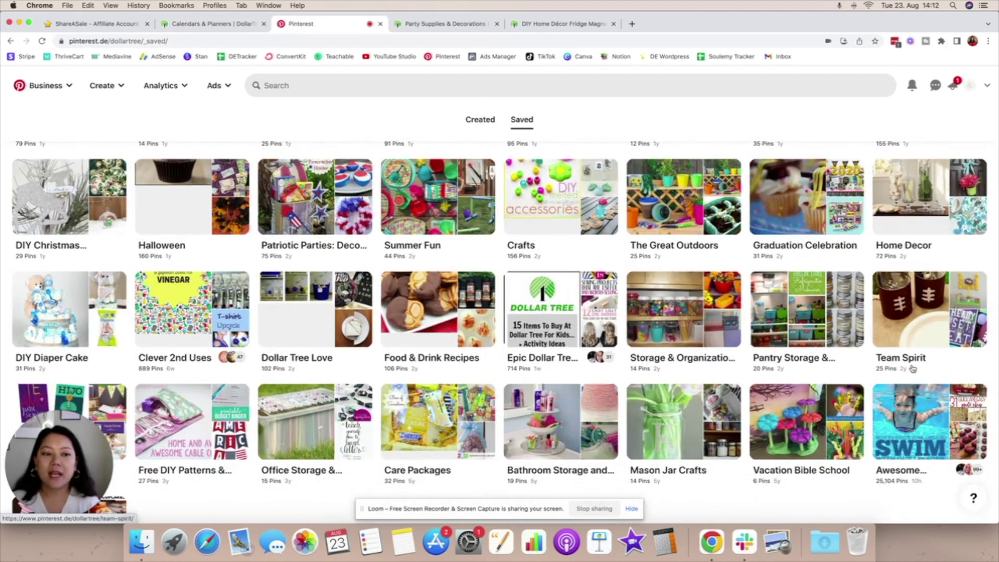
{"action": "scroll", "coordinate": [913, 368], "scroll_direction": "down", "scroll_amount": 2}
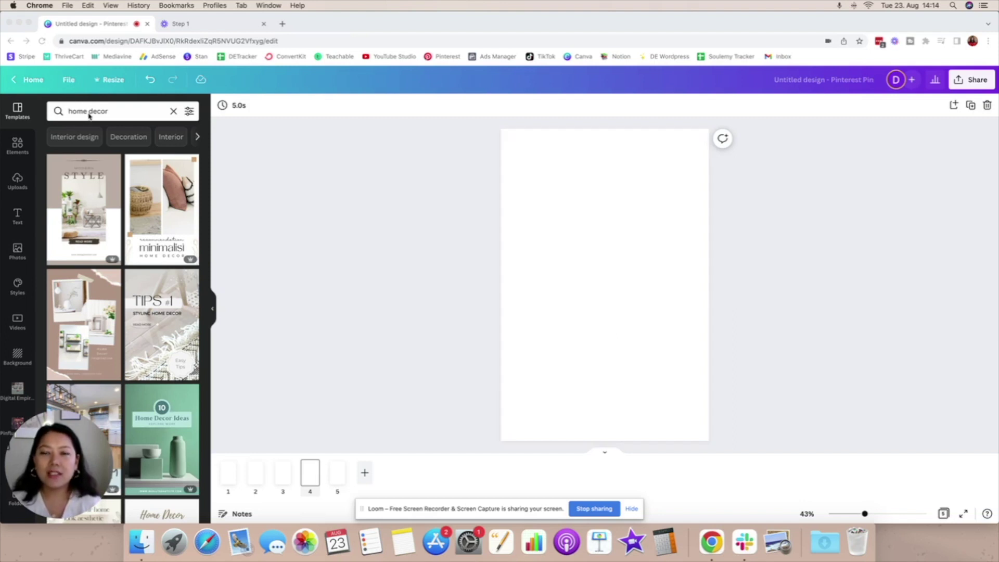
Step: Apply the minimalist home decor template to page 4 and 10 Home Decor Ideas to page 3
{"action": "left_click", "coordinate": [104, 112]}
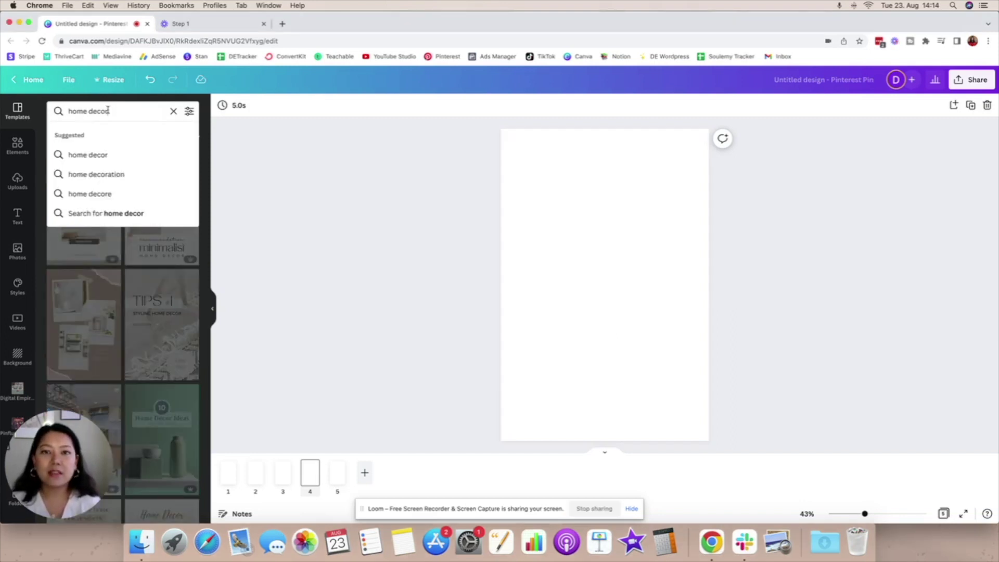
{"action": "left_click", "coordinate": [253, 182]}
{"action": "left_click", "coordinate": [162, 208]}
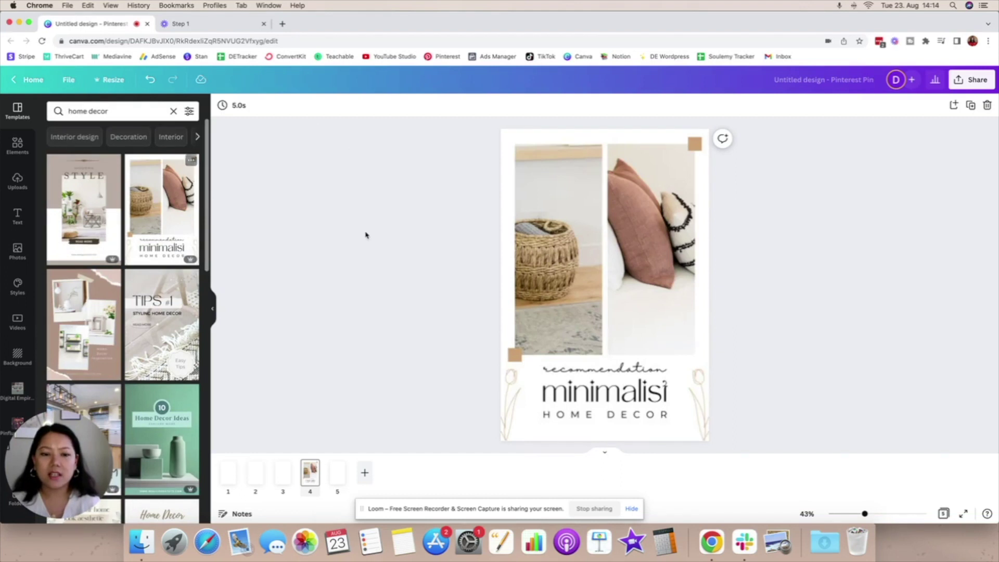
{"action": "left_click", "coordinate": [282, 483]}
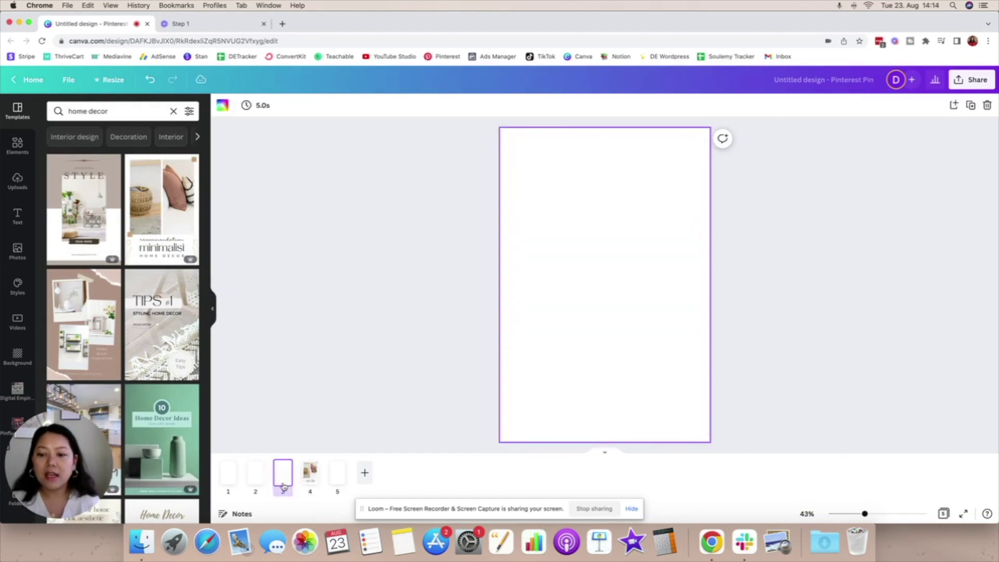
{"action": "left_click", "coordinate": [156, 430]}
{"action": "left_click", "coordinate": [255, 472]}
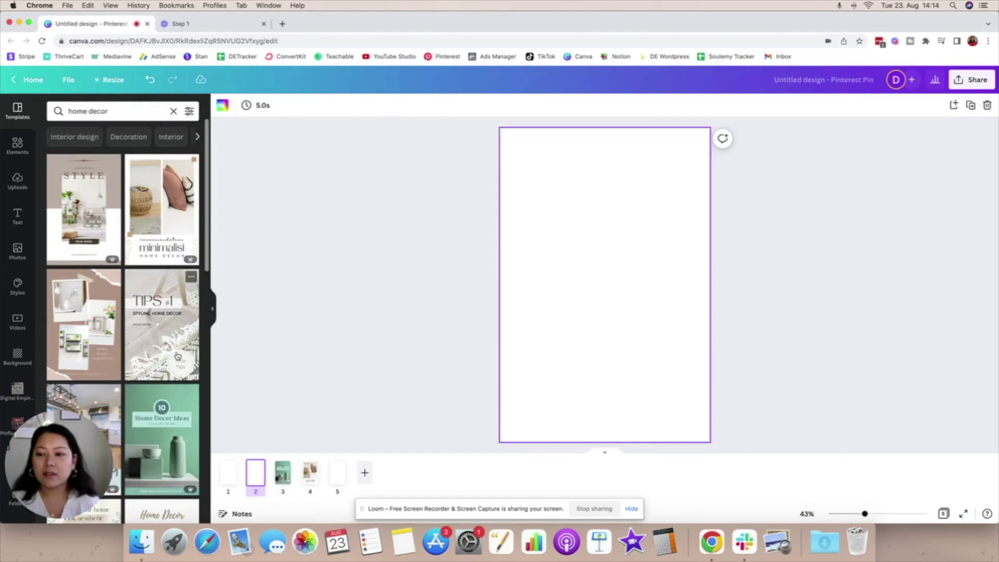
{"action": "left_click", "coordinate": [162, 323]}
Step: Give page 2 the brown collage and page 5 Home Decor Trends, then select page 1's shelf photo
{"action": "left_click", "coordinate": [104, 333]}
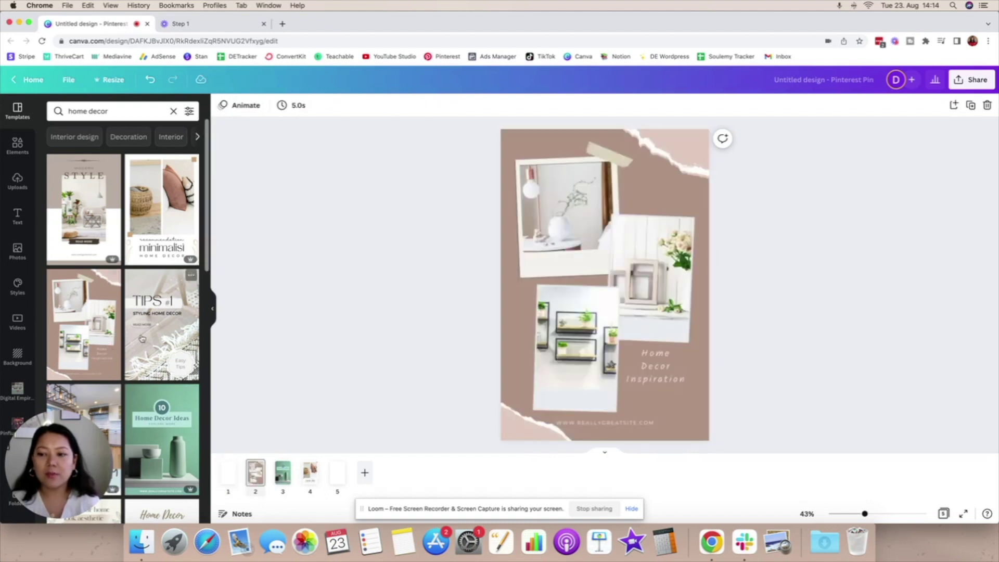
{"action": "scroll", "coordinate": [141, 338], "scroll_direction": "down", "scroll_amount": 3}
{"action": "scroll", "coordinate": [142, 338], "scroll_direction": "down", "scroll_amount": 3}
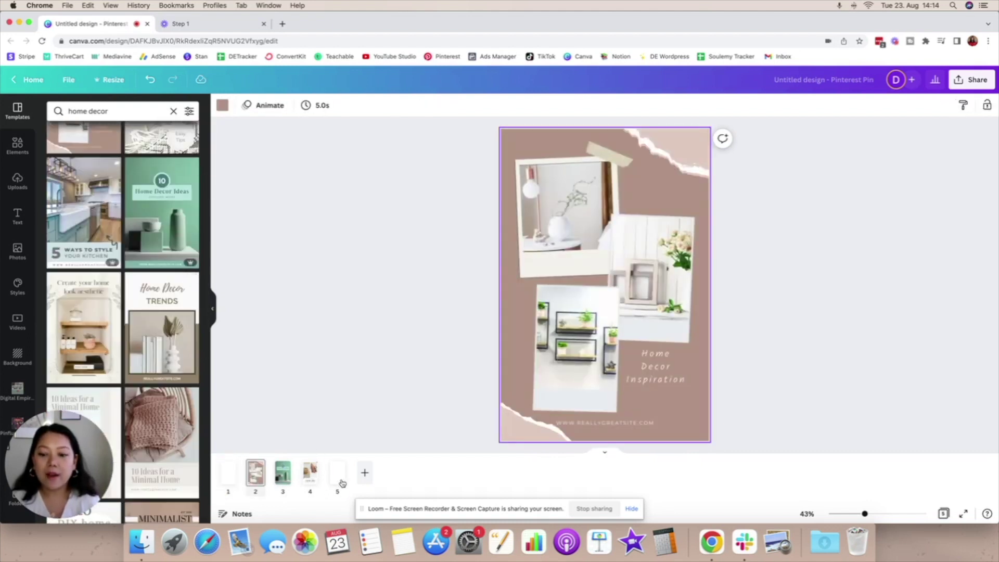
{"action": "left_click", "coordinate": [337, 472]}
{"action": "left_click", "coordinate": [153, 353]}
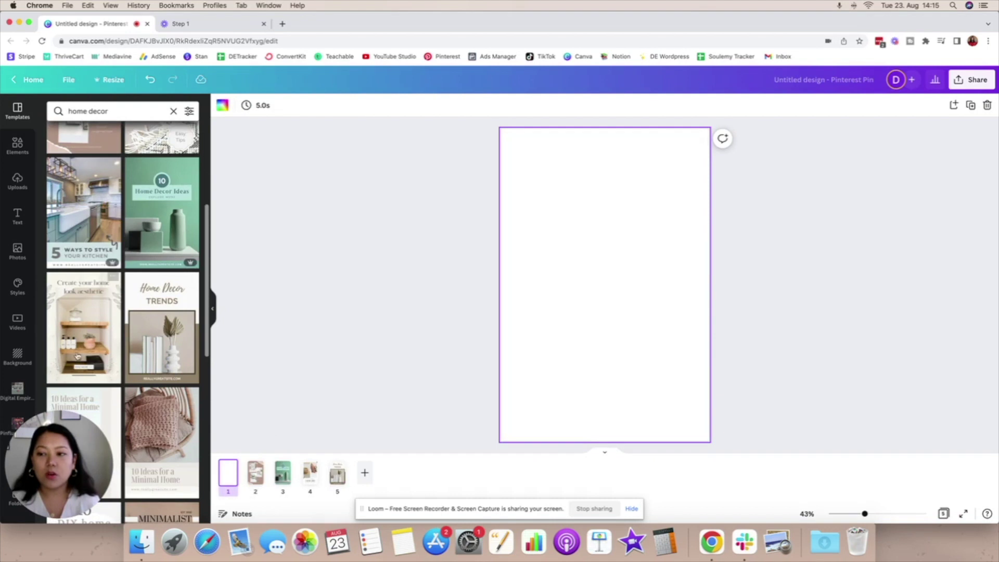
{"action": "left_click", "coordinate": [83, 332]}
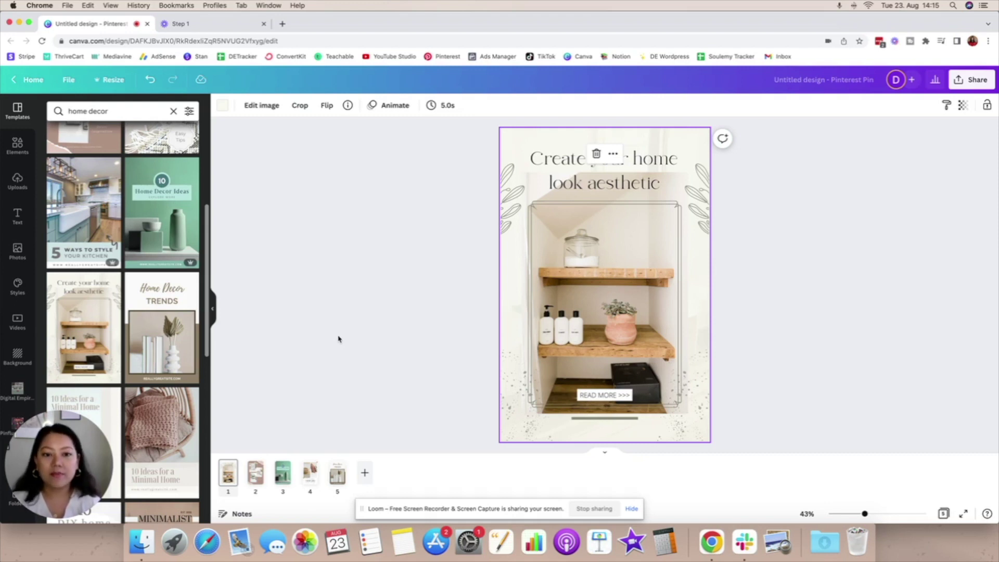
{"action": "left_click", "coordinate": [667, 244]}
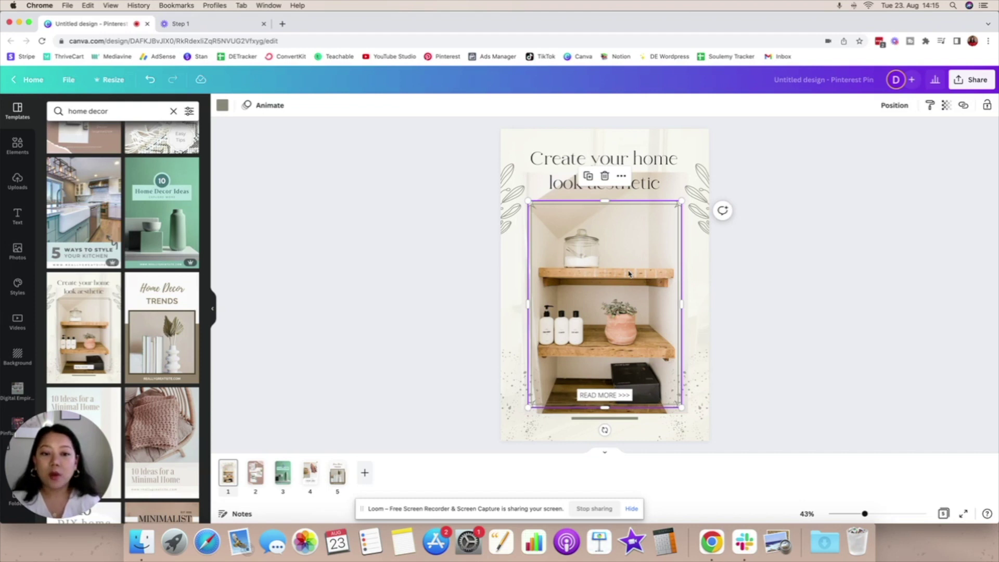
Step: Retitle the first pin's heading to '$1 party supplies'
{"action": "double_click", "coordinate": [648, 171]}
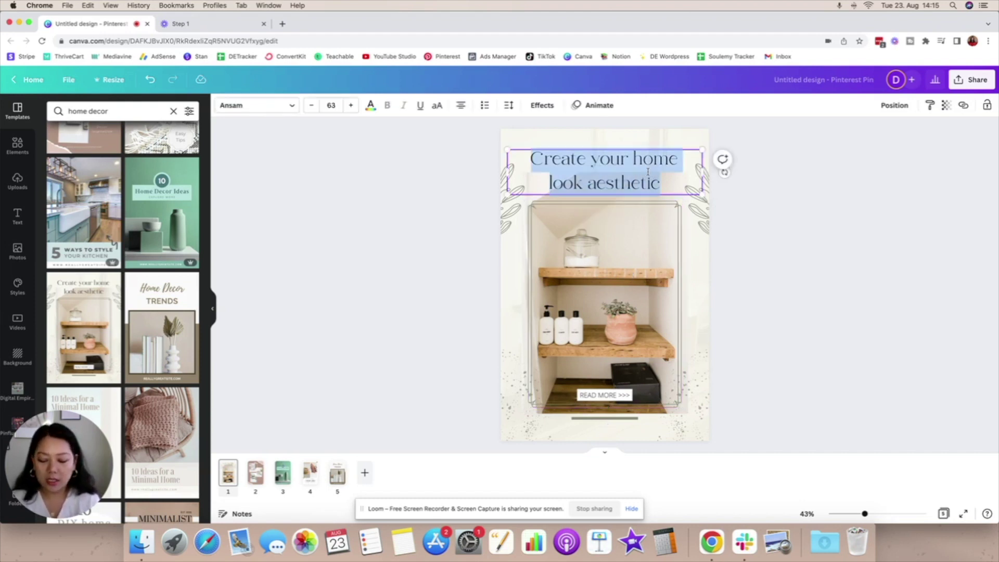
{"action": "type", "text": "$1 party suu"}
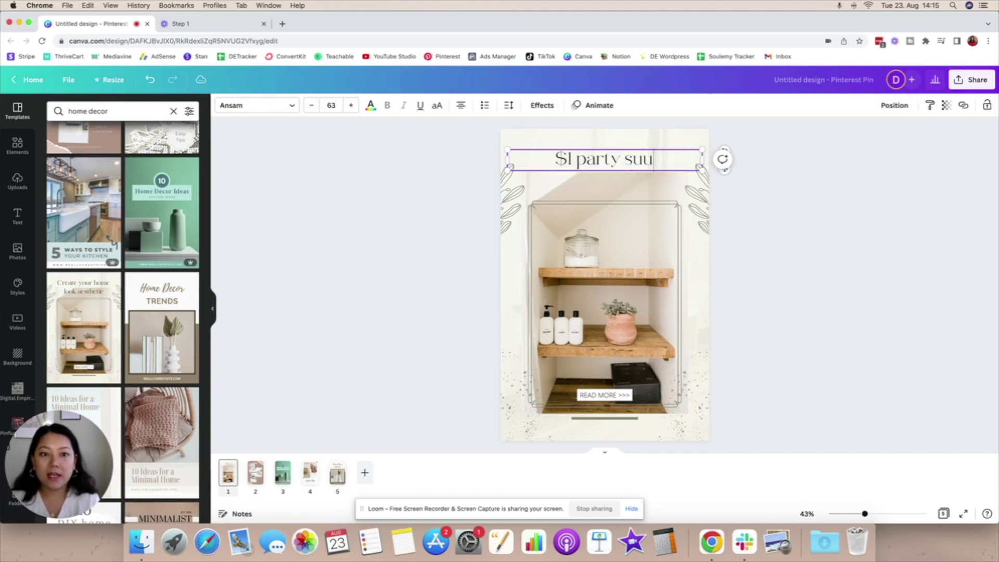
{"action": "type", "text": "p"}
{"action": "key", "text": "BackSpace"}
{"action": "key", "text": "BackSpace"}
{"action": "type", "text": "ppl"}
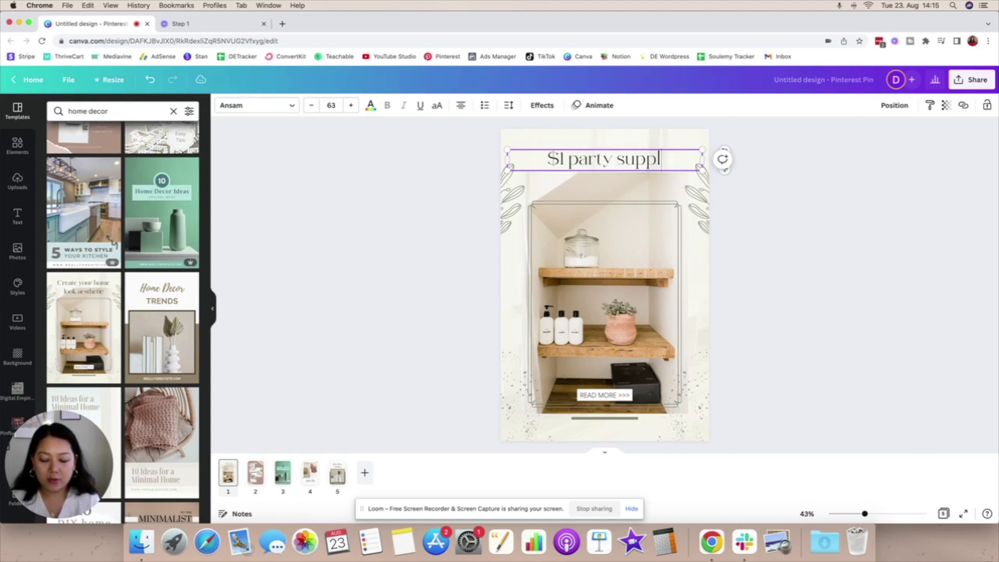
{"action": "type", "text": "ies"}
Step: Change the READ MORE button text to 'GET NOW!'
{"action": "double_click", "coordinate": [611, 394]}
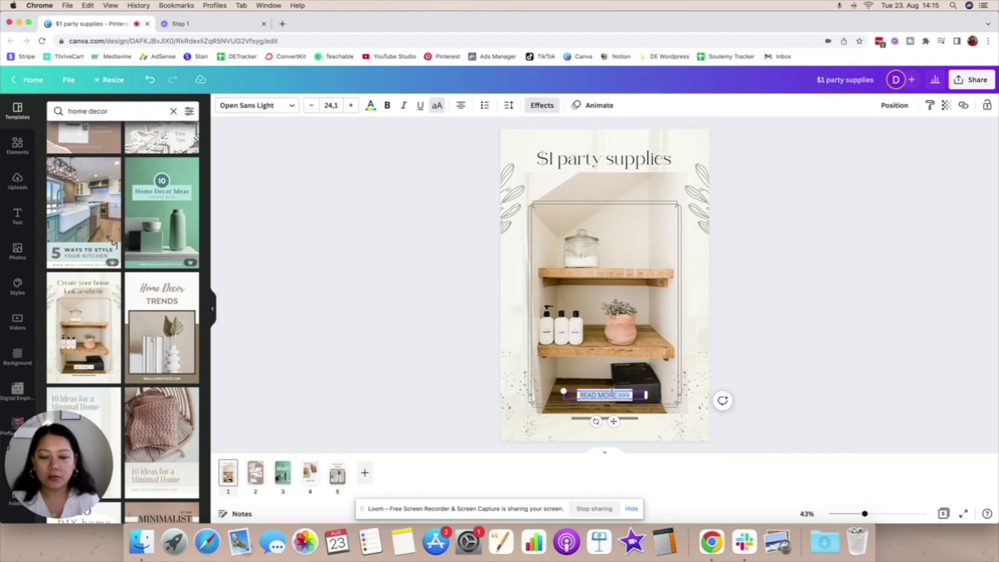
{"action": "type", "text": "GET NOW!"}
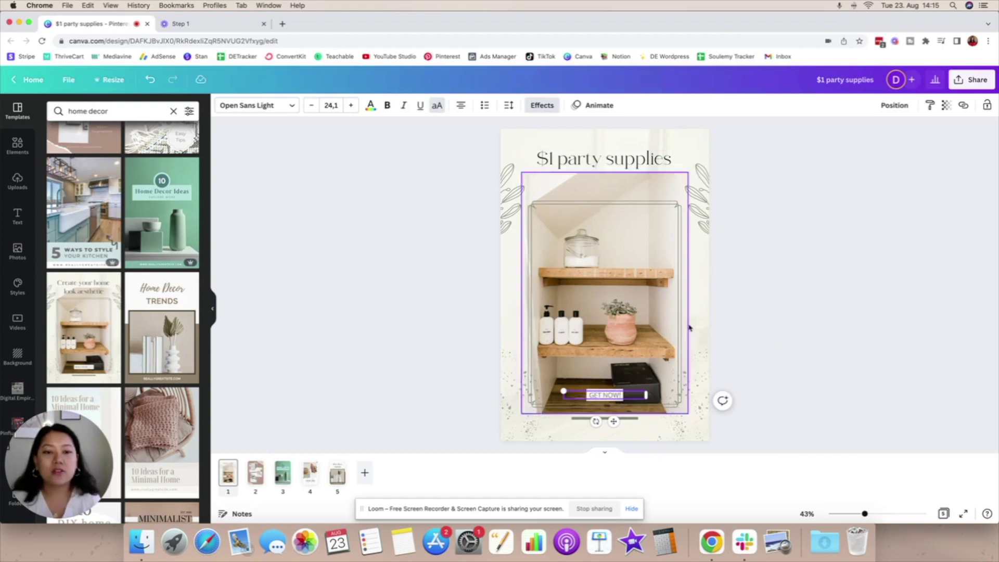
{"action": "left_click", "coordinate": [715, 316]}
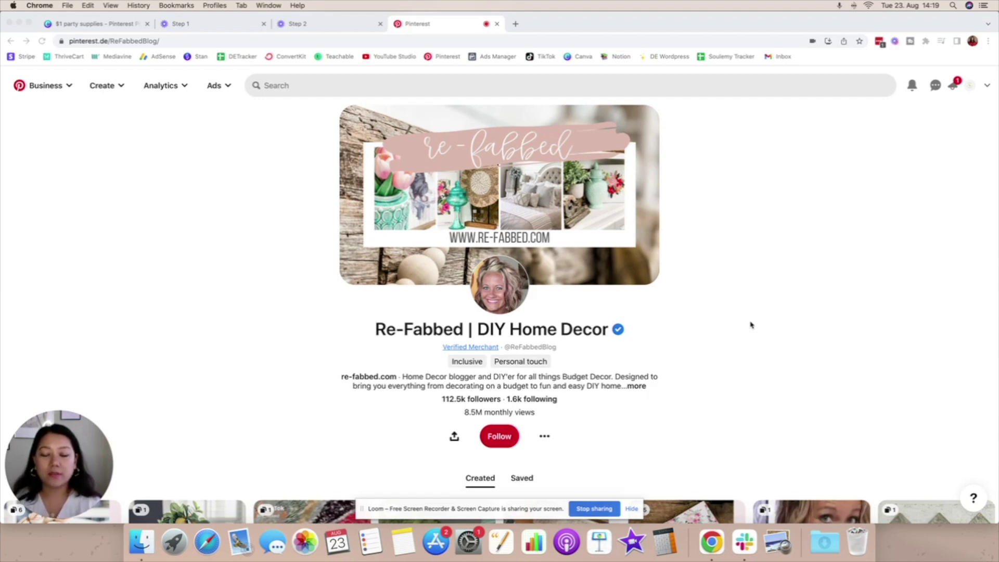
{"action": "scroll", "coordinate": [750, 324], "scroll_direction": "down", "scroll_amount": 5}
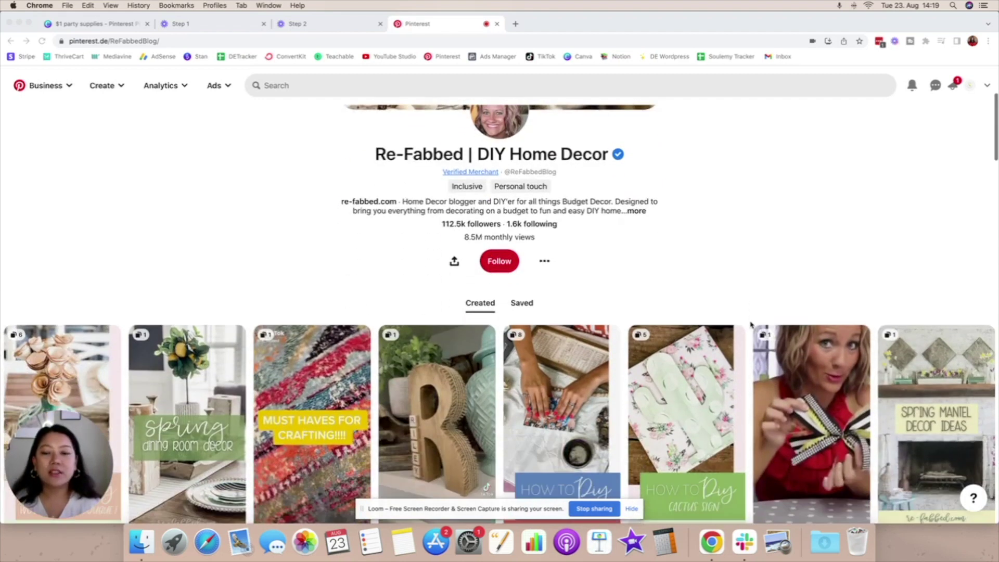
{"action": "scroll", "coordinate": [750, 324], "scroll_direction": "down", "scroll_amount": 4}
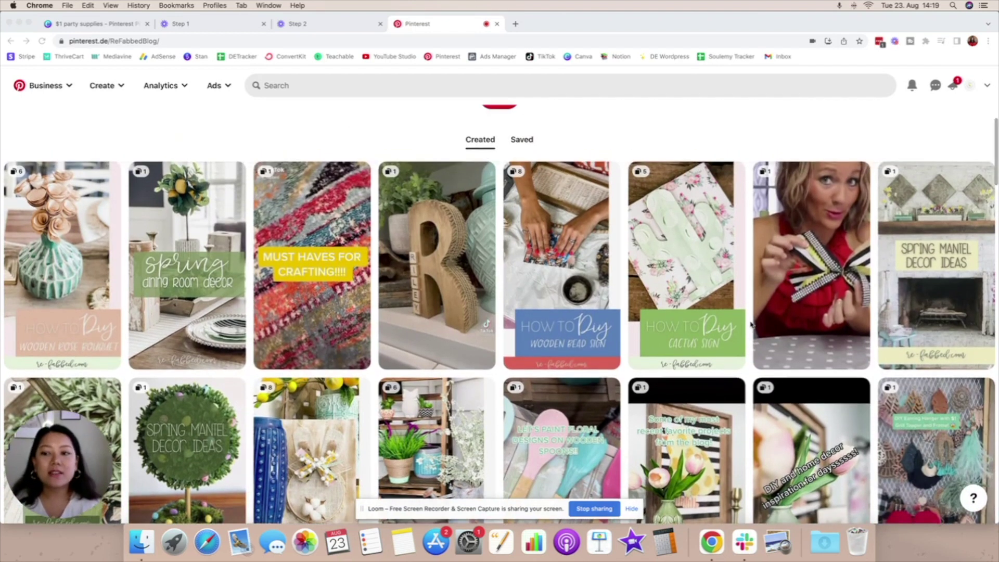
{"action": "scroll", "coordinate": [750, 324], "scroll_direction": "down", "scroll_amount": 5}
{"action": "scroll", "coordinate": [750, 325], "scroll_direction": "down", "scroll_amount": 3}
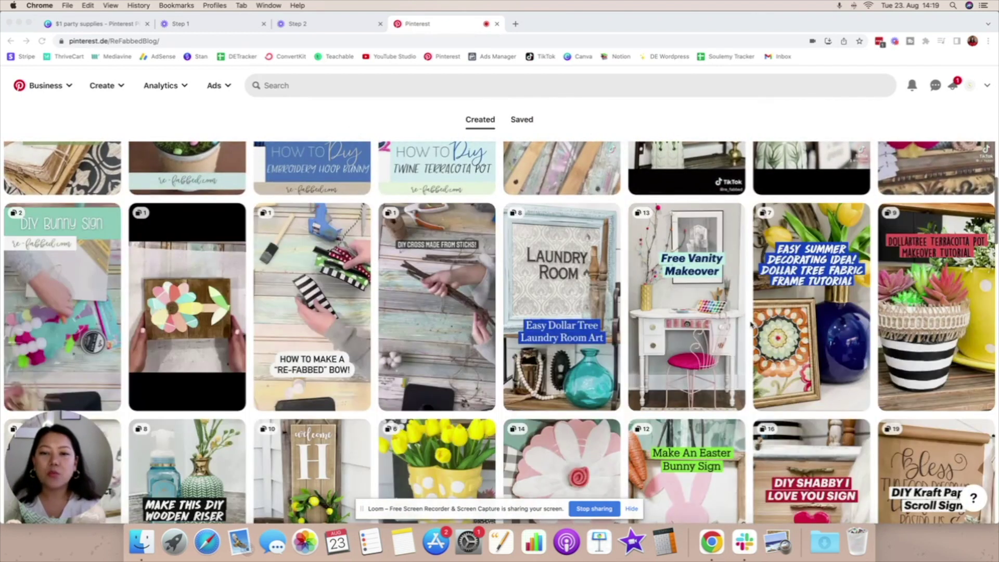
{"action": "left_click", "coordinate": [567, 306]}
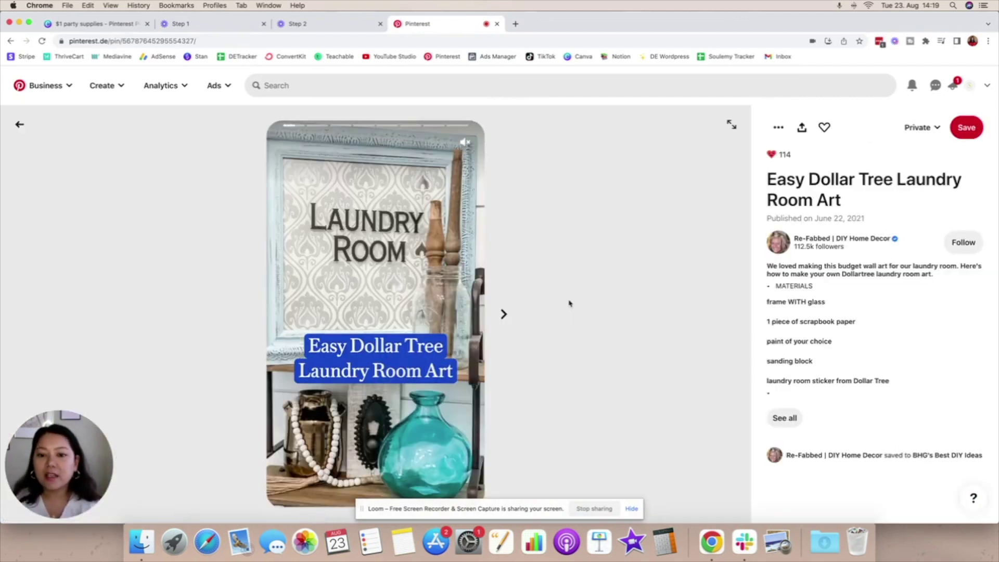
{"action": "left_click", "coordinate": [503, 315]}
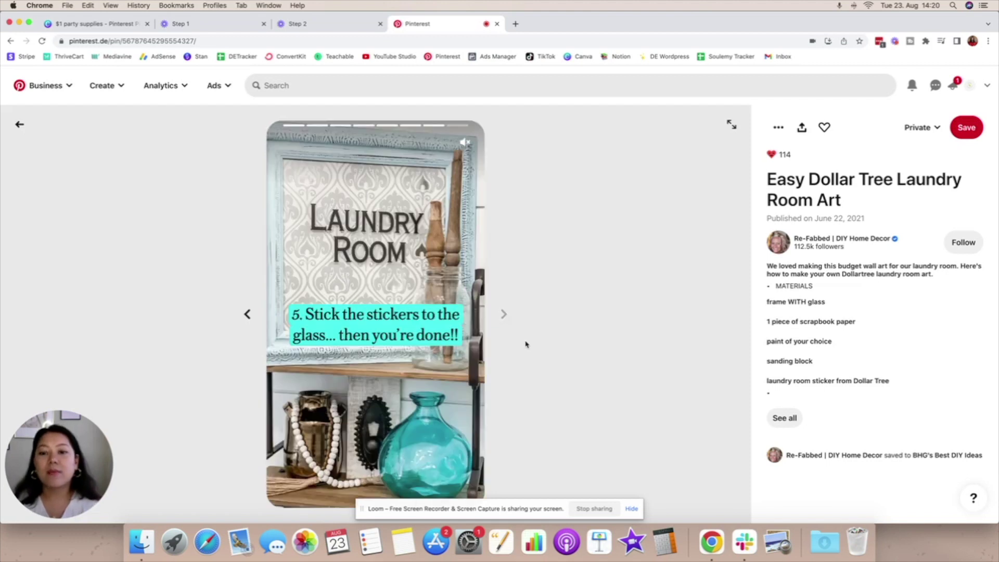
Step: Go back to the Re-Fabbed profile and open the DIY Wood Block Ribbon Candy Corn pin
{"action": "left_click", "coordinate": [18, 124]}
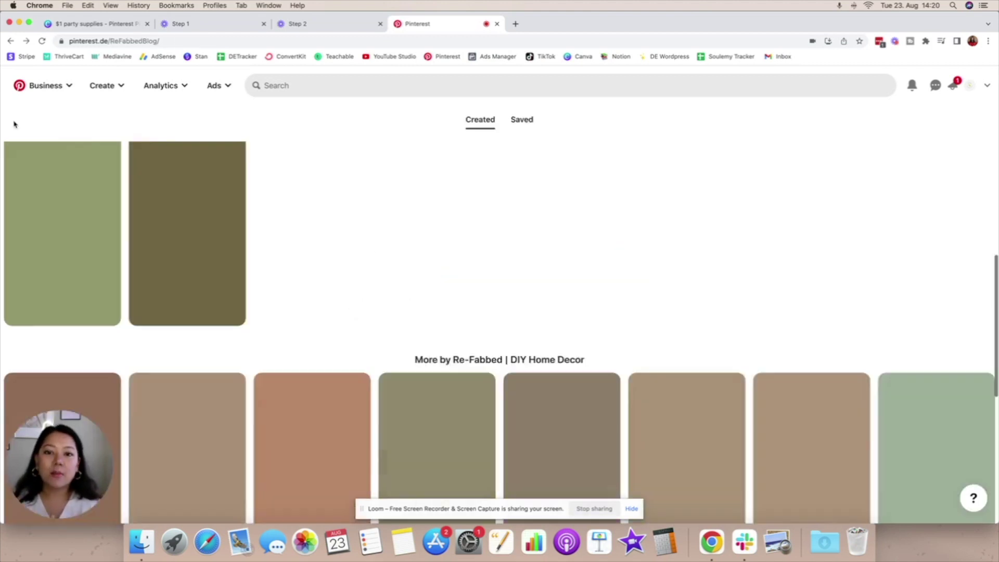
{"action": "scroll", "coordinate": [286, 288], "scroll_direction": "down", "scroll_amount": 20}
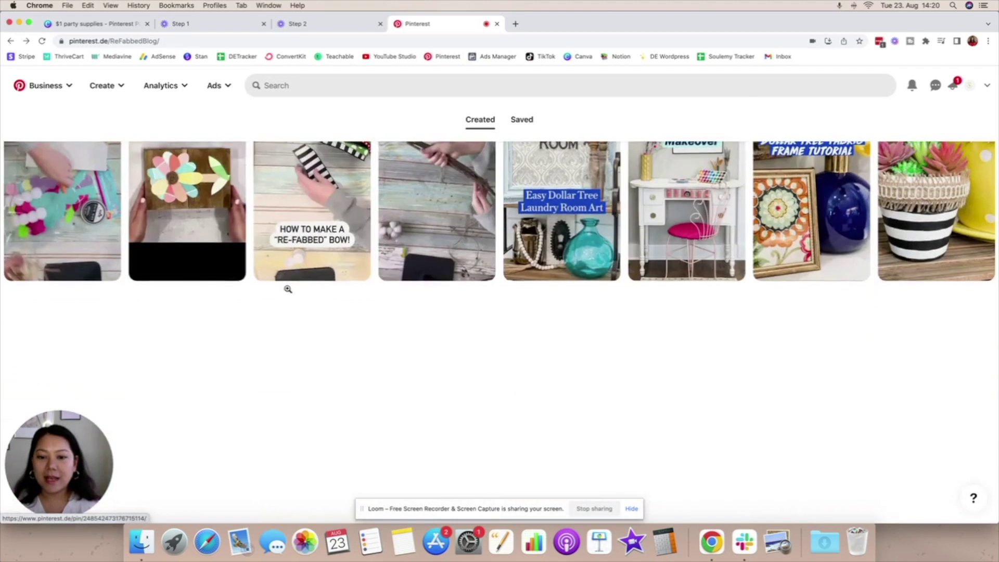
{"action": "scroll", "coordinate": [287, 289], "scroll_direction": "down", "scroll_amount": 5}
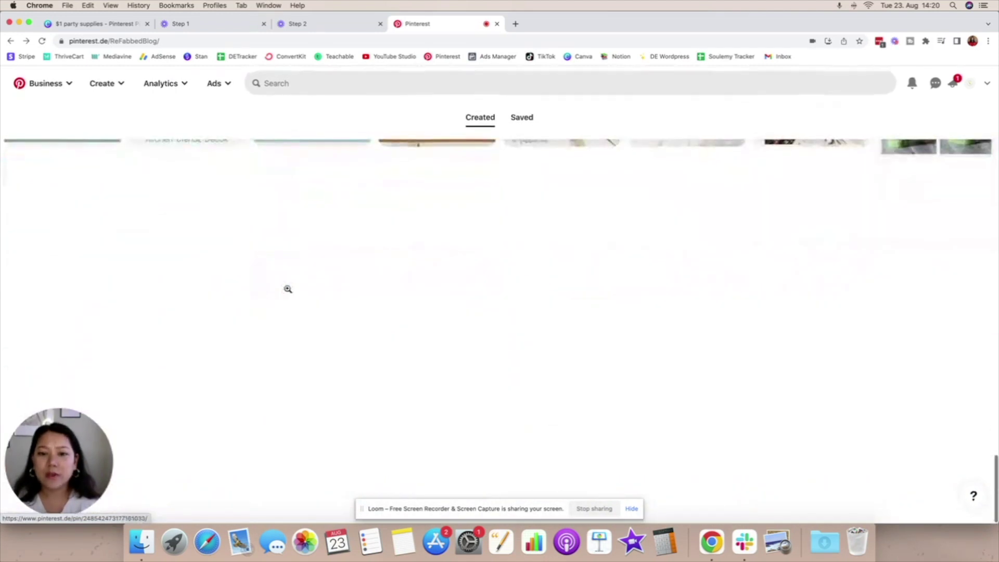
{"action": "scroll", "coordinate": [287, 289], "scroll_direction": "up", "scroll_amount": 1}
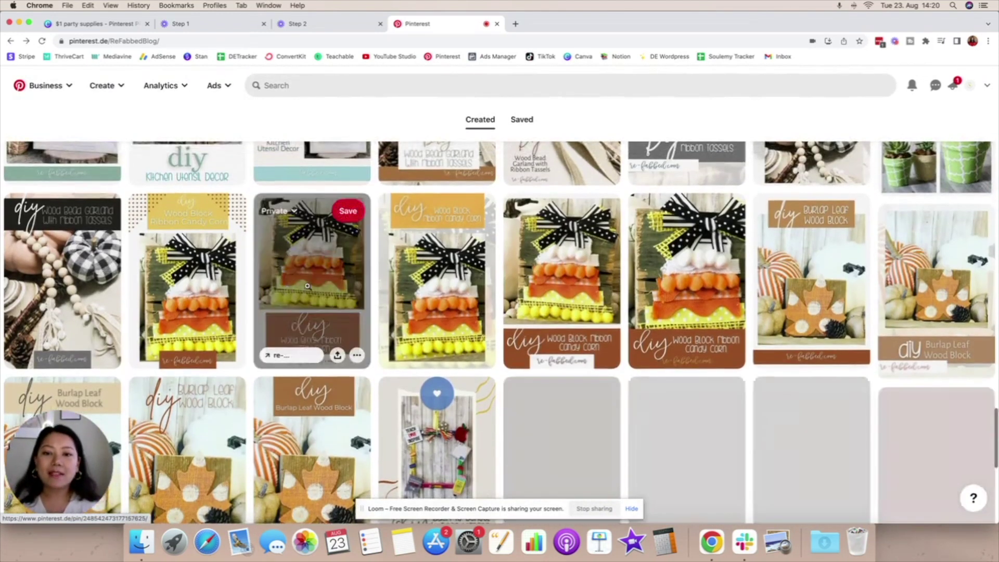
{"action": "left_click", "coordinate": [431, 286]}
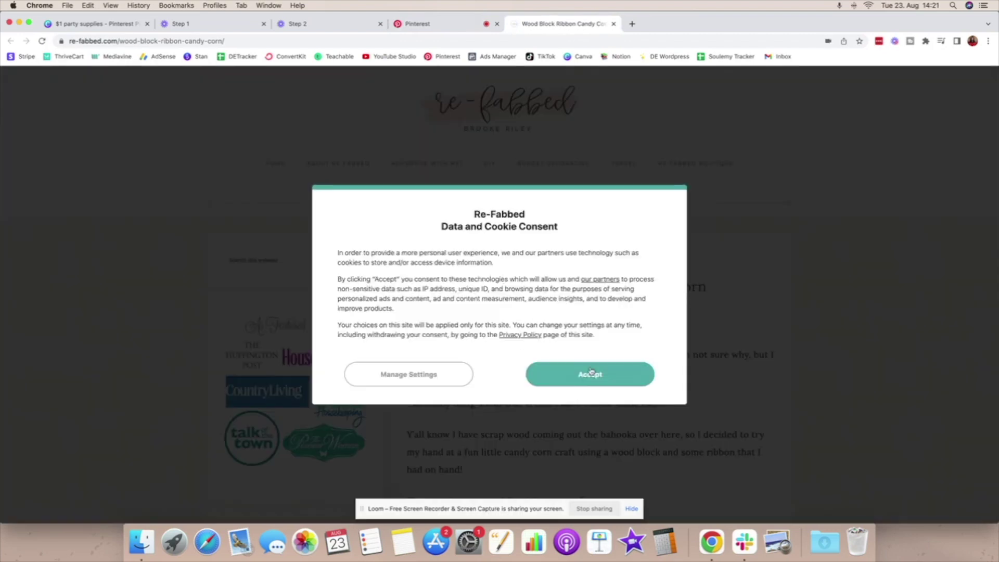
Step: Accept the blog's cookie consent and scroll through the Wood Block Ribbon Candy Corn post
{"action": "left_click", "coordinate": [597, 375]}
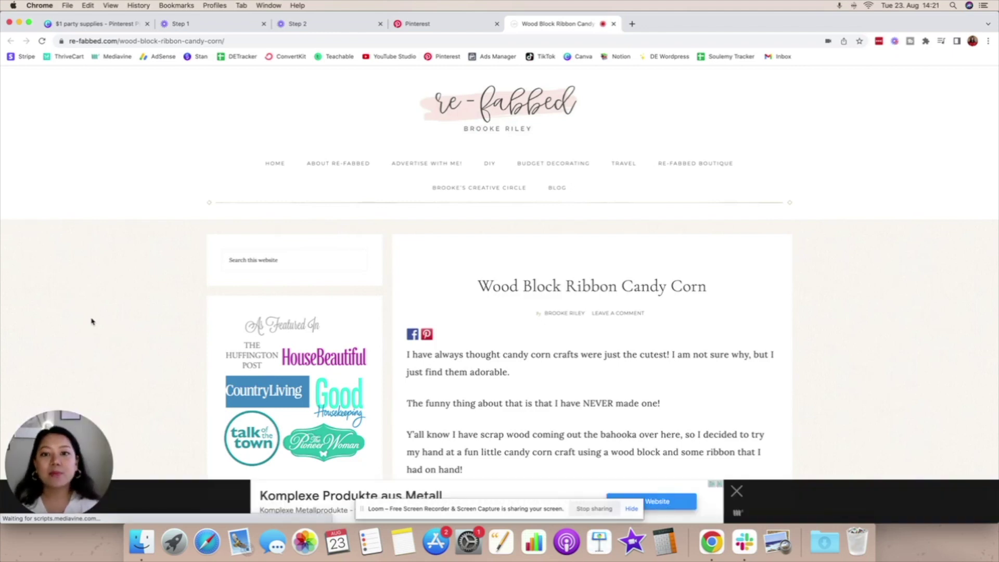
{"action": "scroll", "coordinate": [91, 321], "scroll_direction": "down", "scroll_amount": 2}
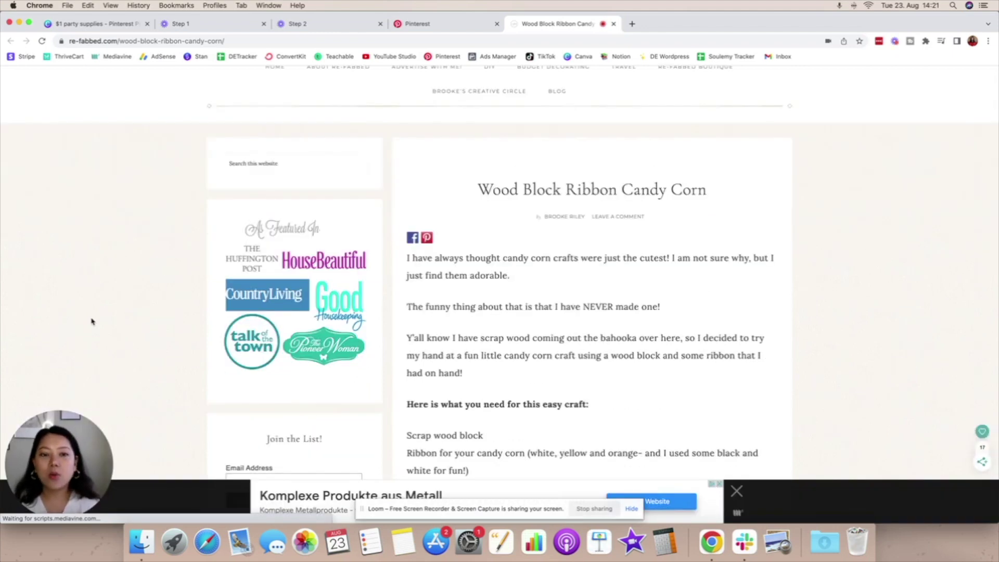
{"action": "scroll", "coordinate": [91, 321], "scroll_direction": "down", "scroll_amount": 4}
{"action": "scroll", "coordinate": [91, 321], "scroll_direction": "down", "scroll_amount": 10}
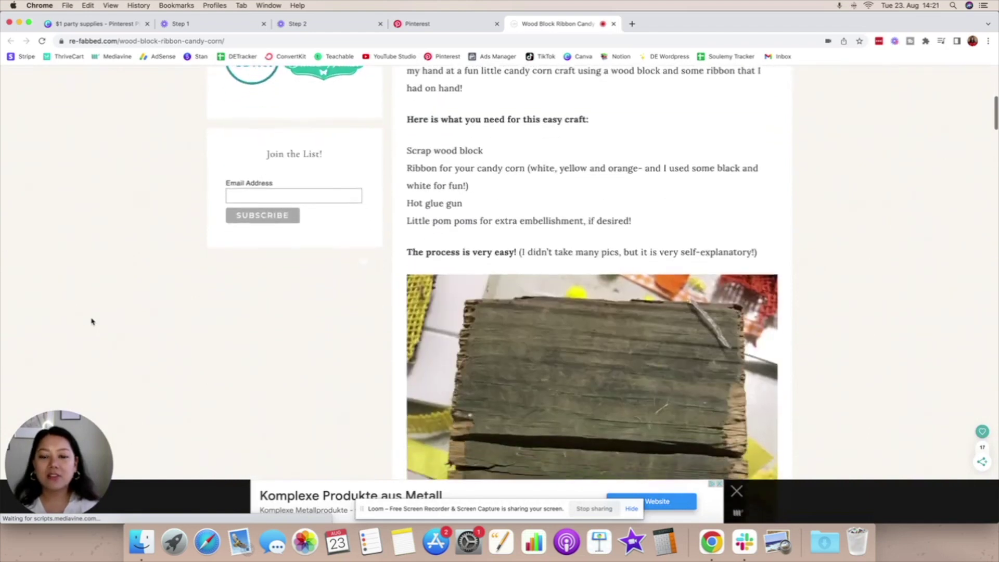
{"action": "scroll", "coordinate": [91, 321], "scroll_direction": "down", "scroll_amount": 12}
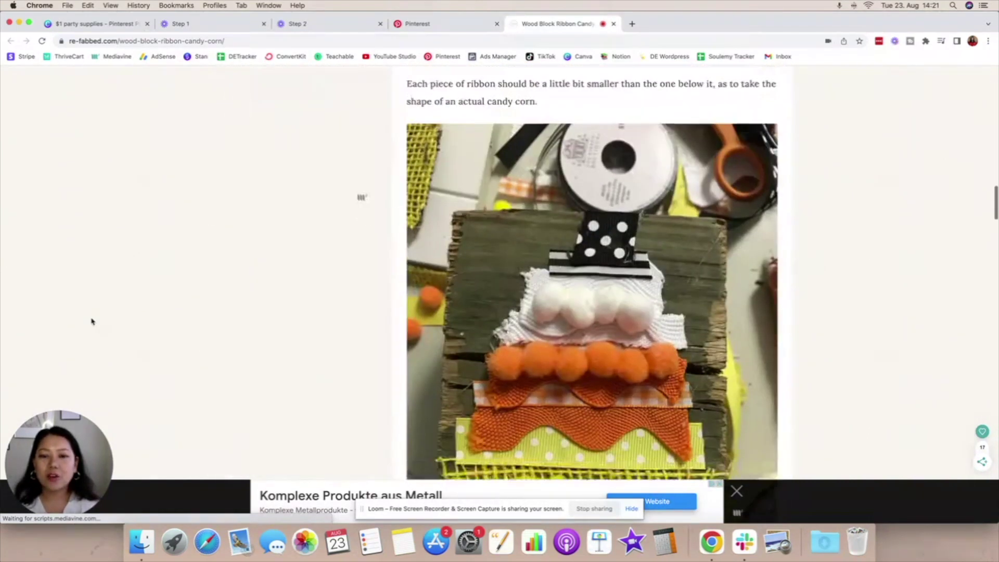
{"action": "scroll", "coordinate": [91, 321], "scroll_direction": "down", "scroll_amount": 12}
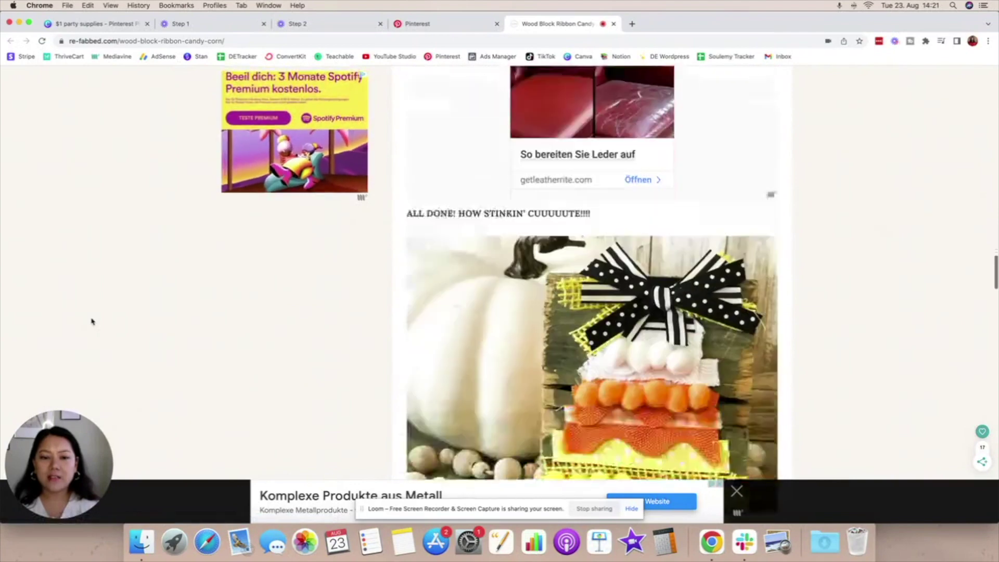
{"action": "scroll", "coordinate": [91, 321], "scroll_direction": "down", "scroll_amount": 12}
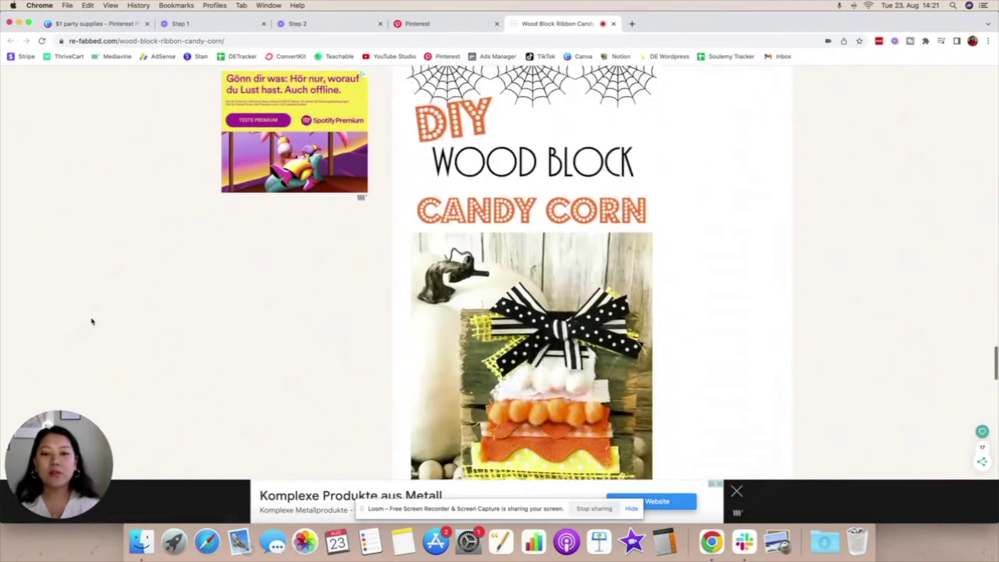
{"action": "scroll", "coordinate": [91, 321], "scroll_direction": "down", "scroll_amount": 3}
Step: Review the post's supplies: scrap wood block, ribbon, hot glue gun and little pom poms
{"action": "scroll", "coordinate": [91, 321], "scroll_direction": "up", "scroll_amount": 15}
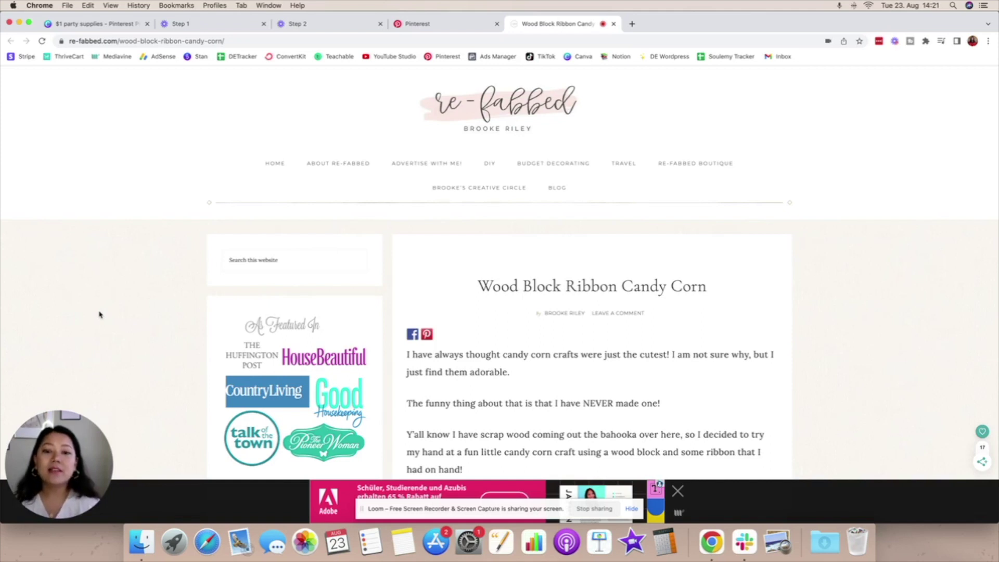
{"action": "scroll", "coordinate": [100, 314], "scroll_direction": "down", "scroll_amount": 10}
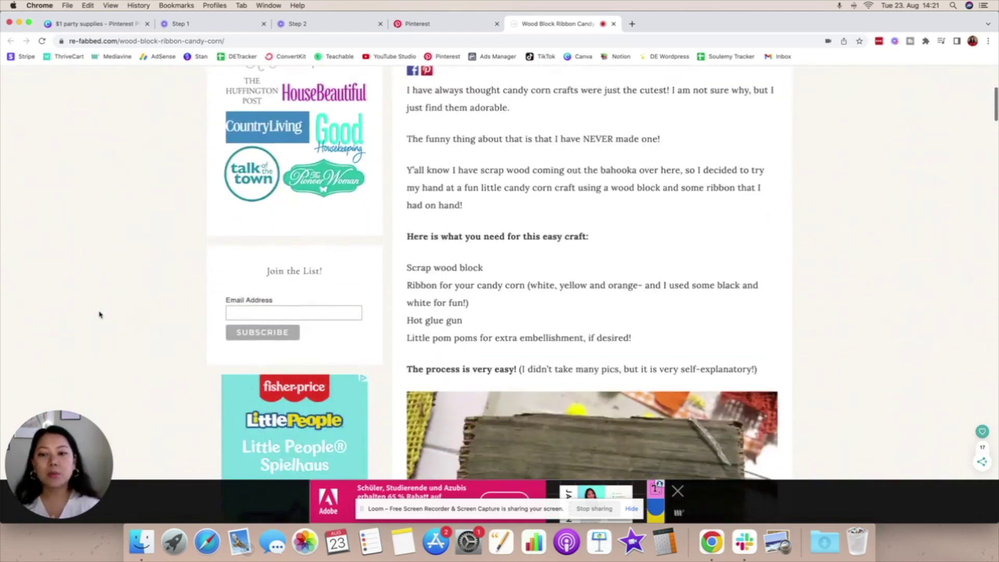
{"action": "scroll", "coordinate": [99, 314], "scroll_direction": "down", "scroll_amount": 15}
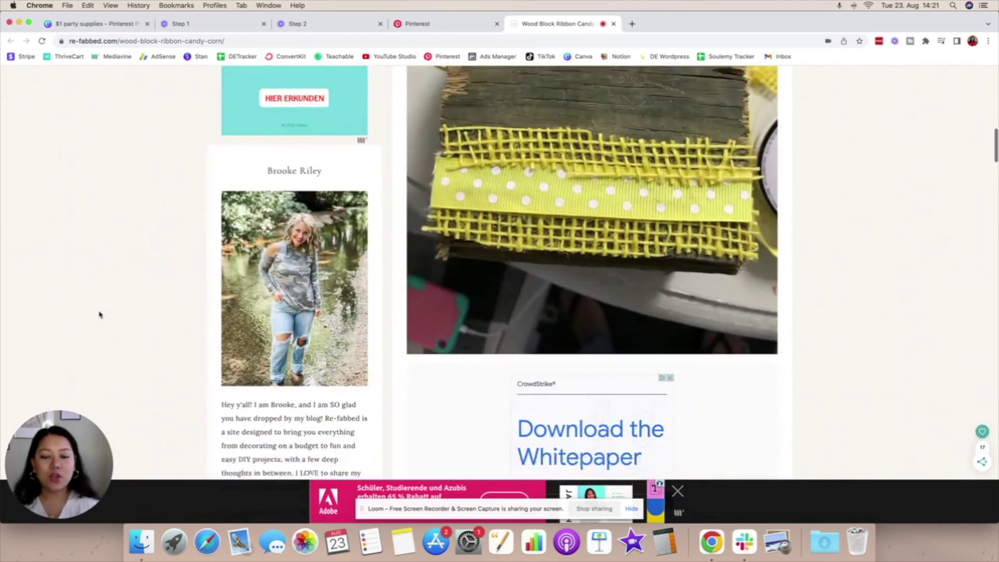
{"action": "scroll", "coordinate": [100, 314], "scroll_direction": "up", "scroll_amount": 20}
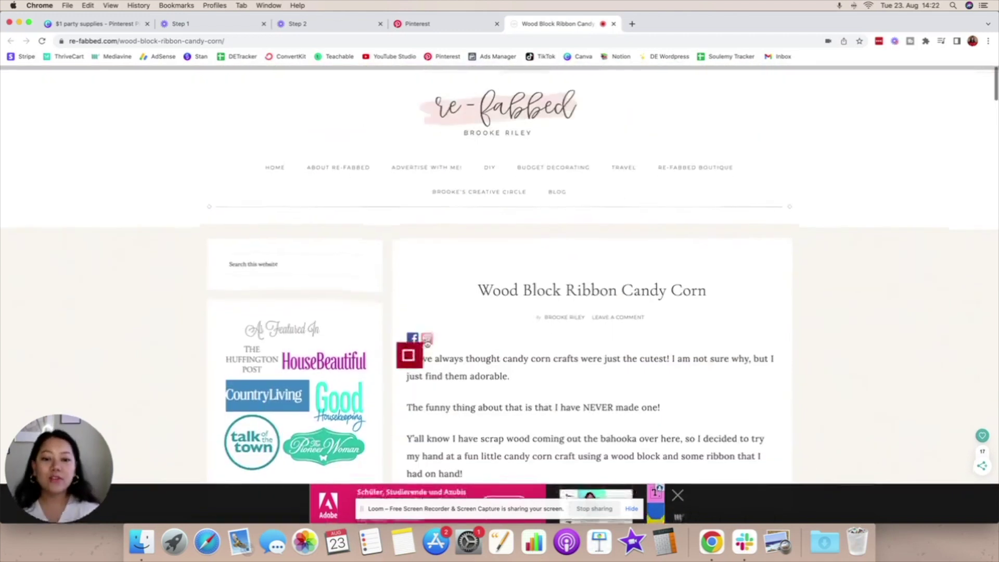
{"action": "scroll", "coordinate": [425, 231], "scroll_direction": "down", "scroll_amount": 4}
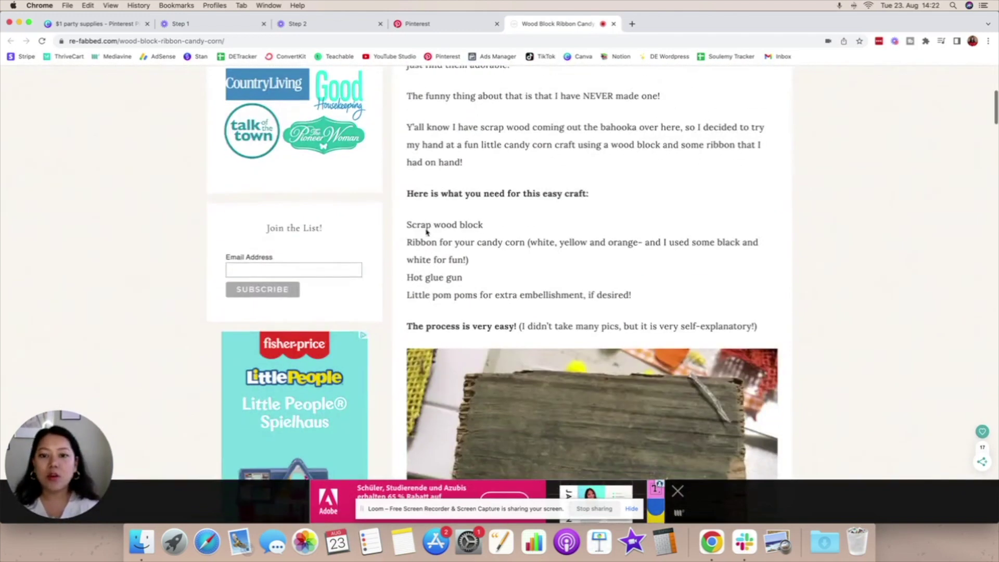
Step: Return from the candy corn pin to the Re-Fabbed profile's Created pins grid on Pinterest
{"action": "left_click", "coordinate": [444, 24]}
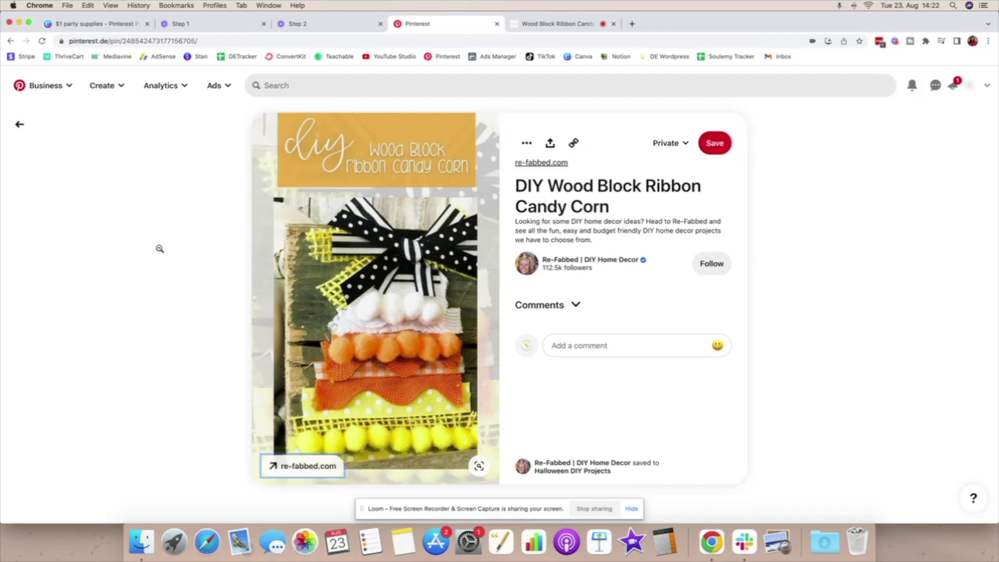
{"action": "left_click", "coordinate": [19, 125]}
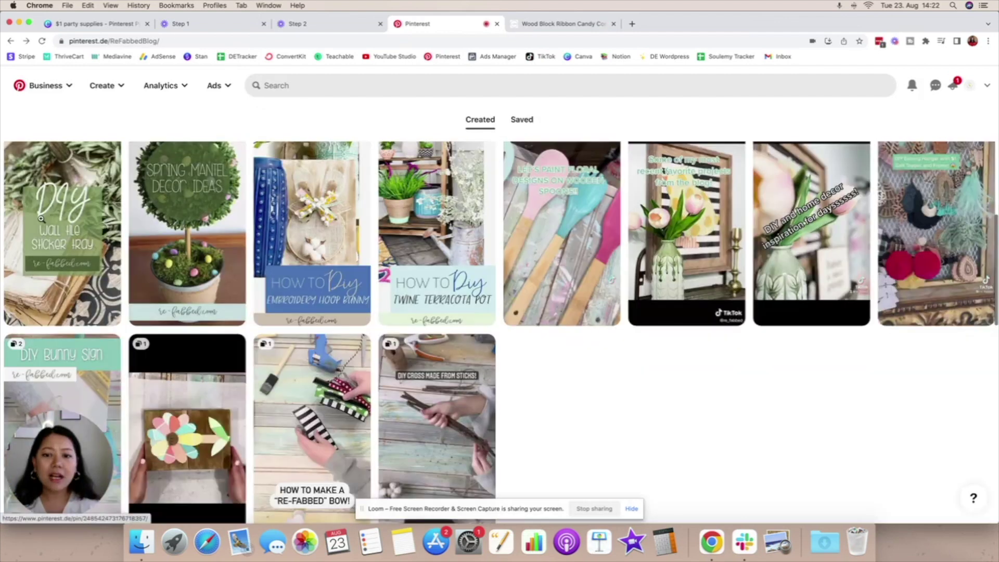
{"action": "scroll", "coordinate": [41, 222], "scroll_direction": "down", "scroll_amount": 2}
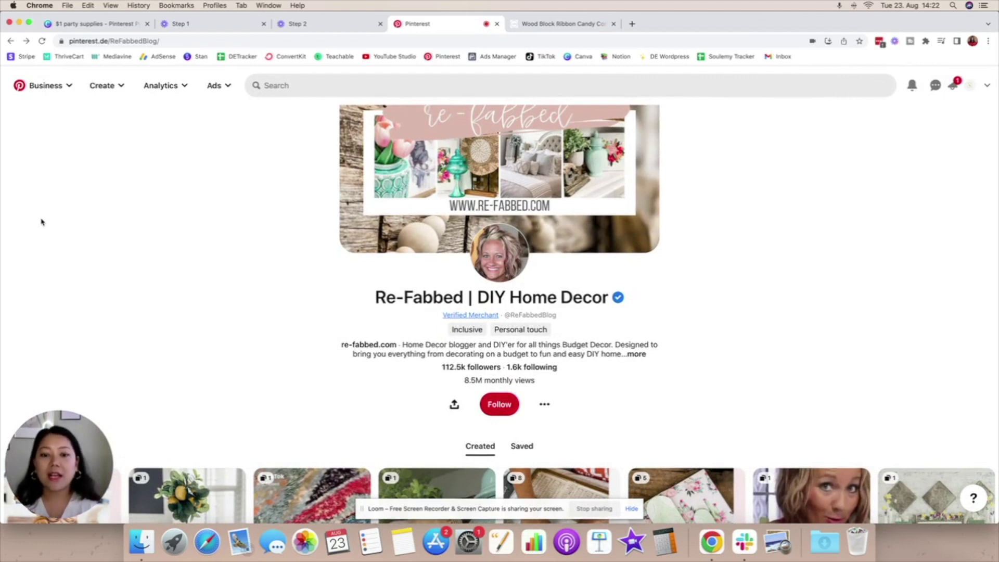
{"action": "scroll", "coordinate": [42, 222], "scroll_direction": "down", "scroll_amount": 5}
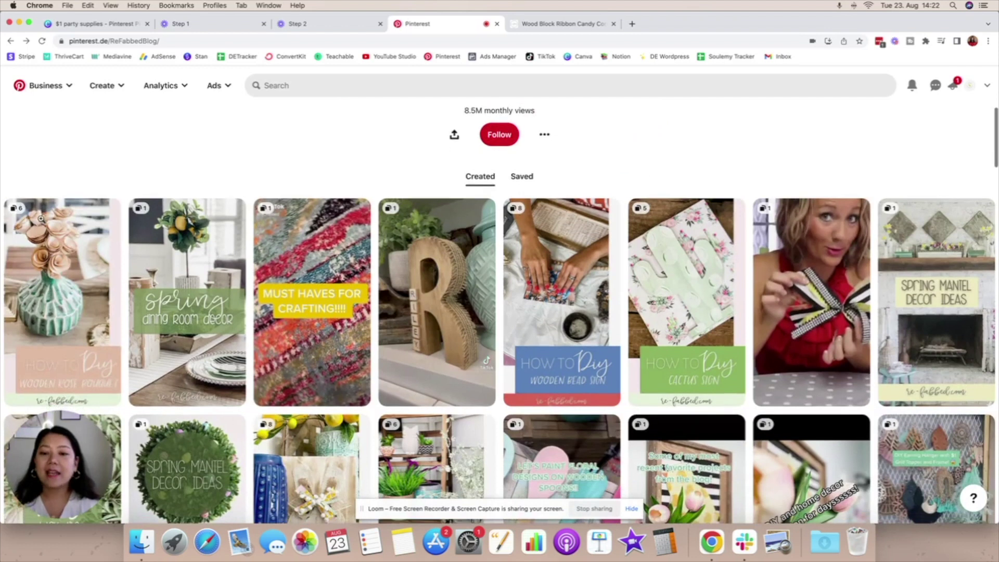